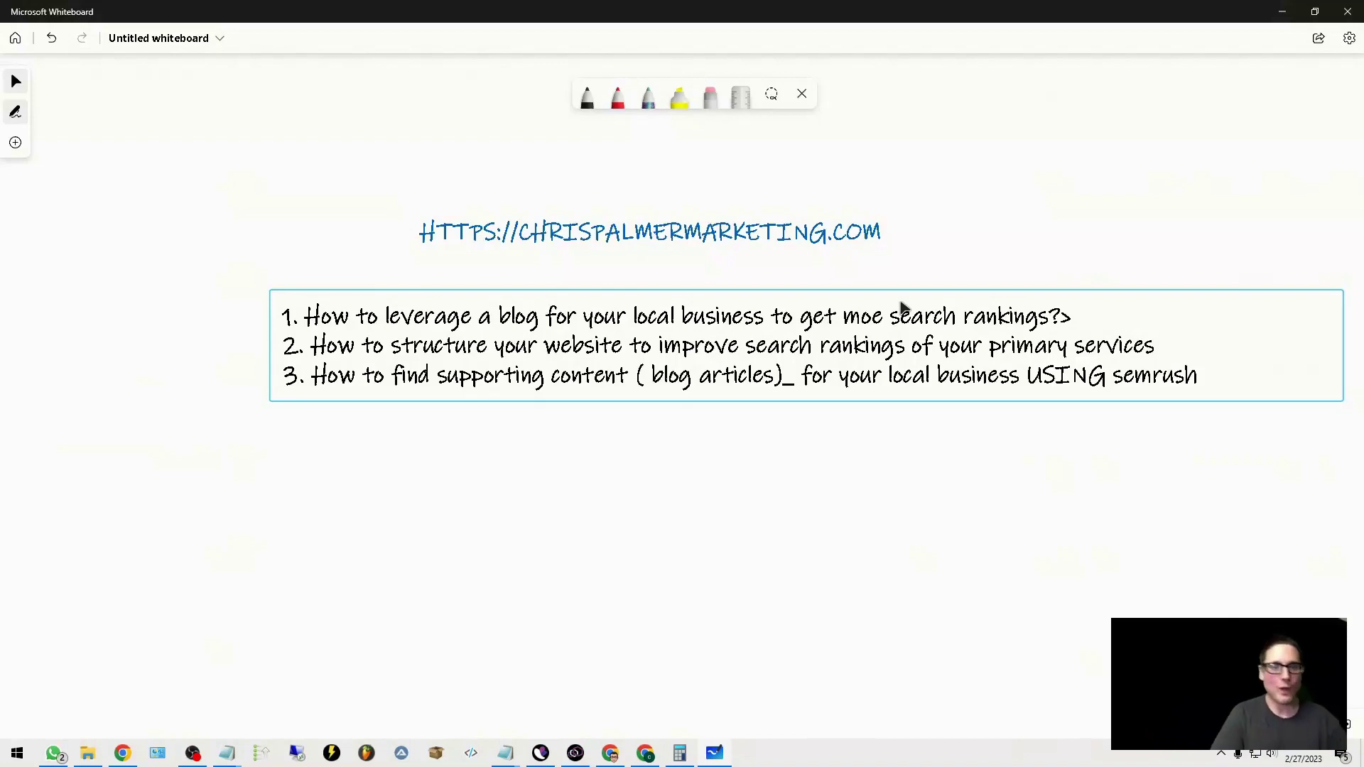
# Step: Move the lawfirm.com/personal-injury address on the whiteboard slightly up, closer beneath the PERSONAL INJURY heading
pyautogui.scroll(-6, 426, 603)
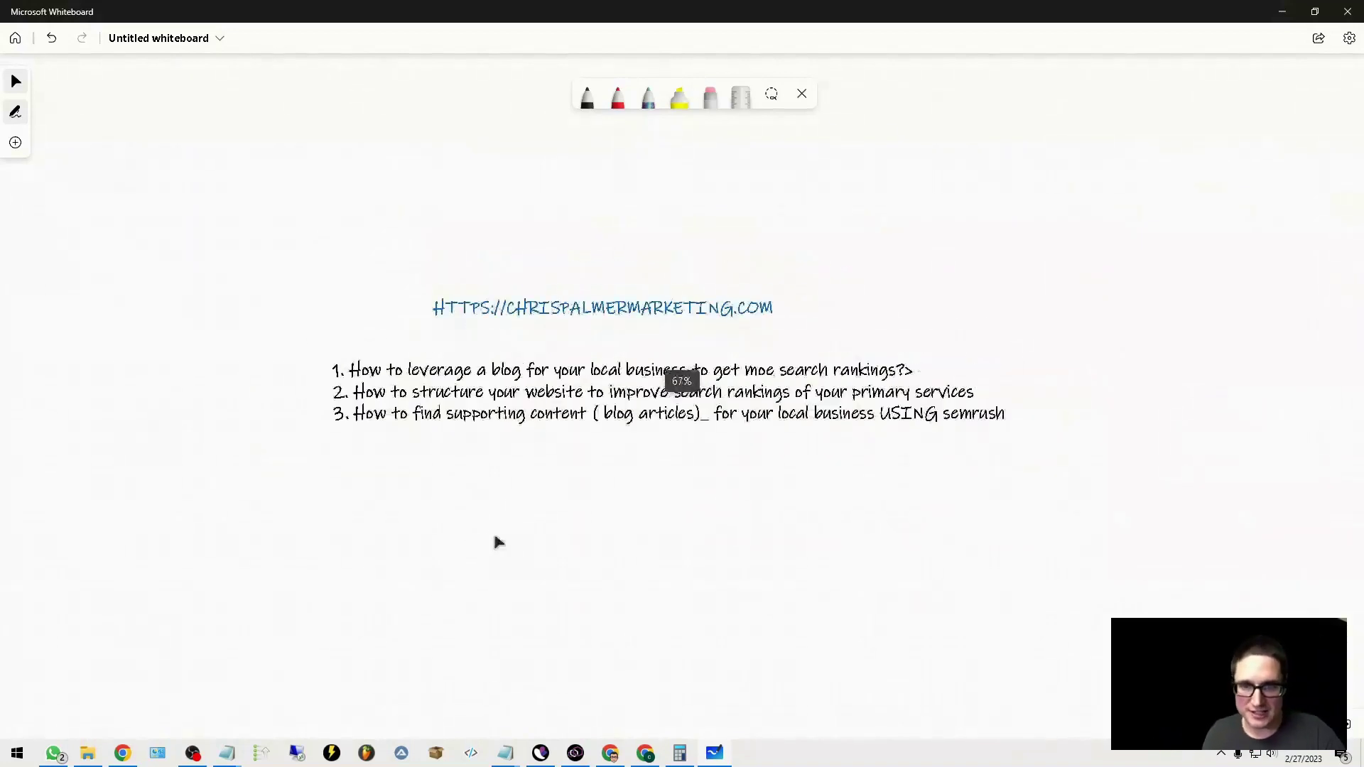
pyautogui.moveTo(1124, 341); pyautogui.dragTo(1187, 526)
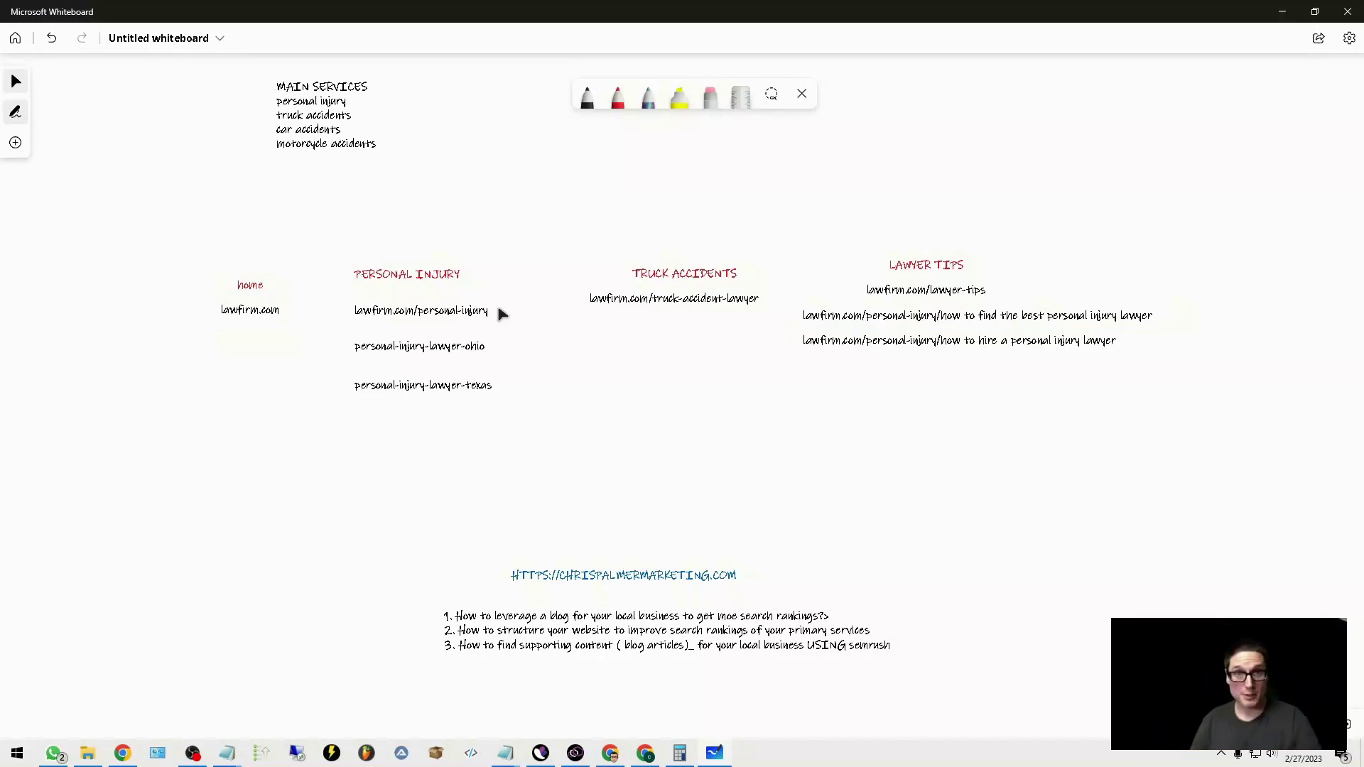
pyautogui.click(446, 325)
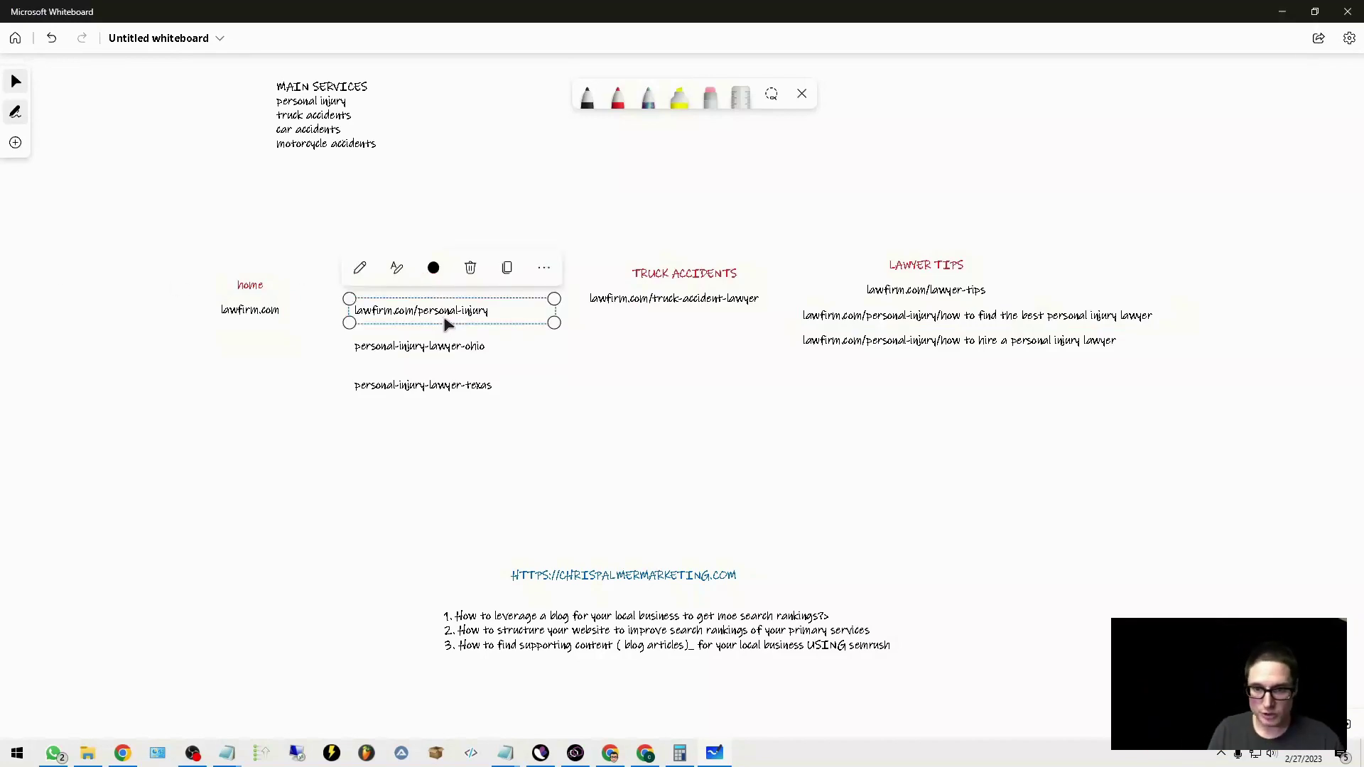
pyautogui.moveTo(446, 326); pyautogui.dragTo(447, 314)
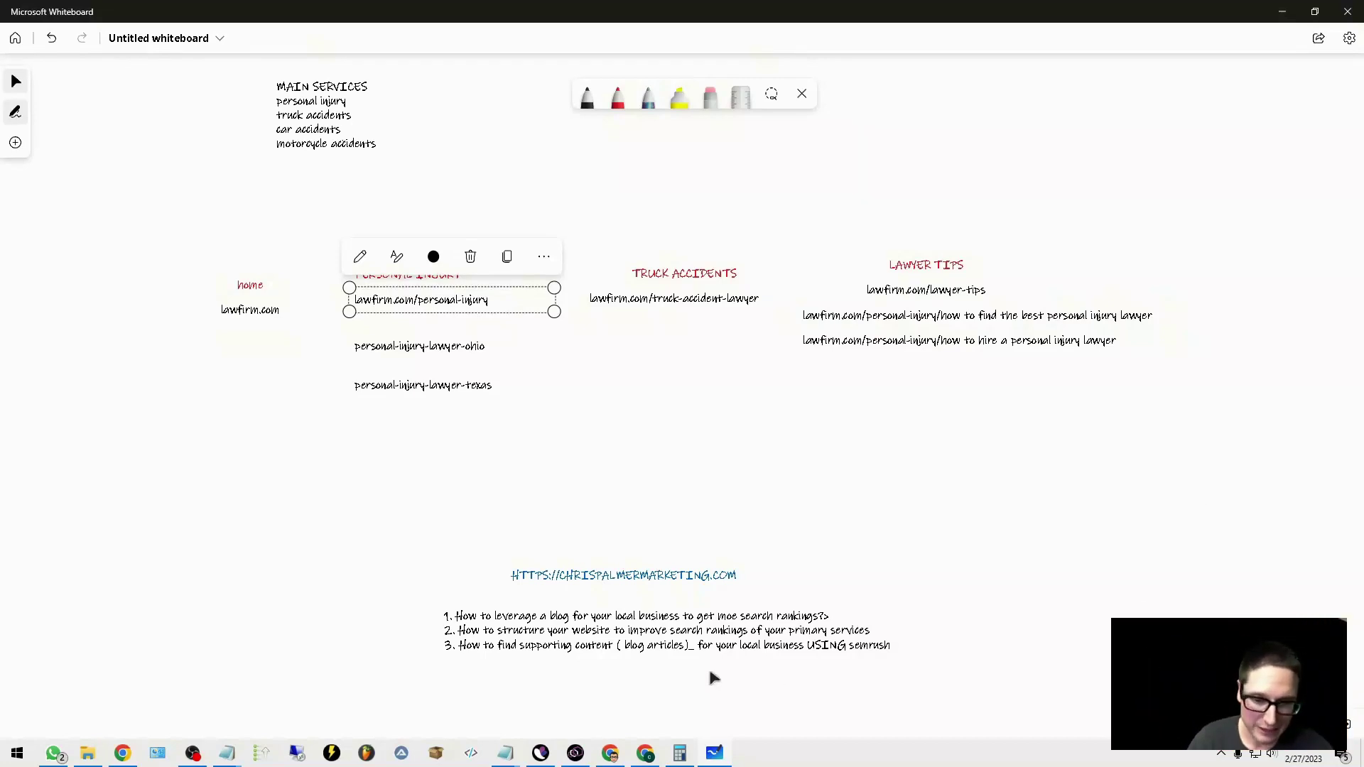
# Step: Switch to Chrome and examine how the Backlinko blog page lists its articles
pyautogui.click(612, 682)
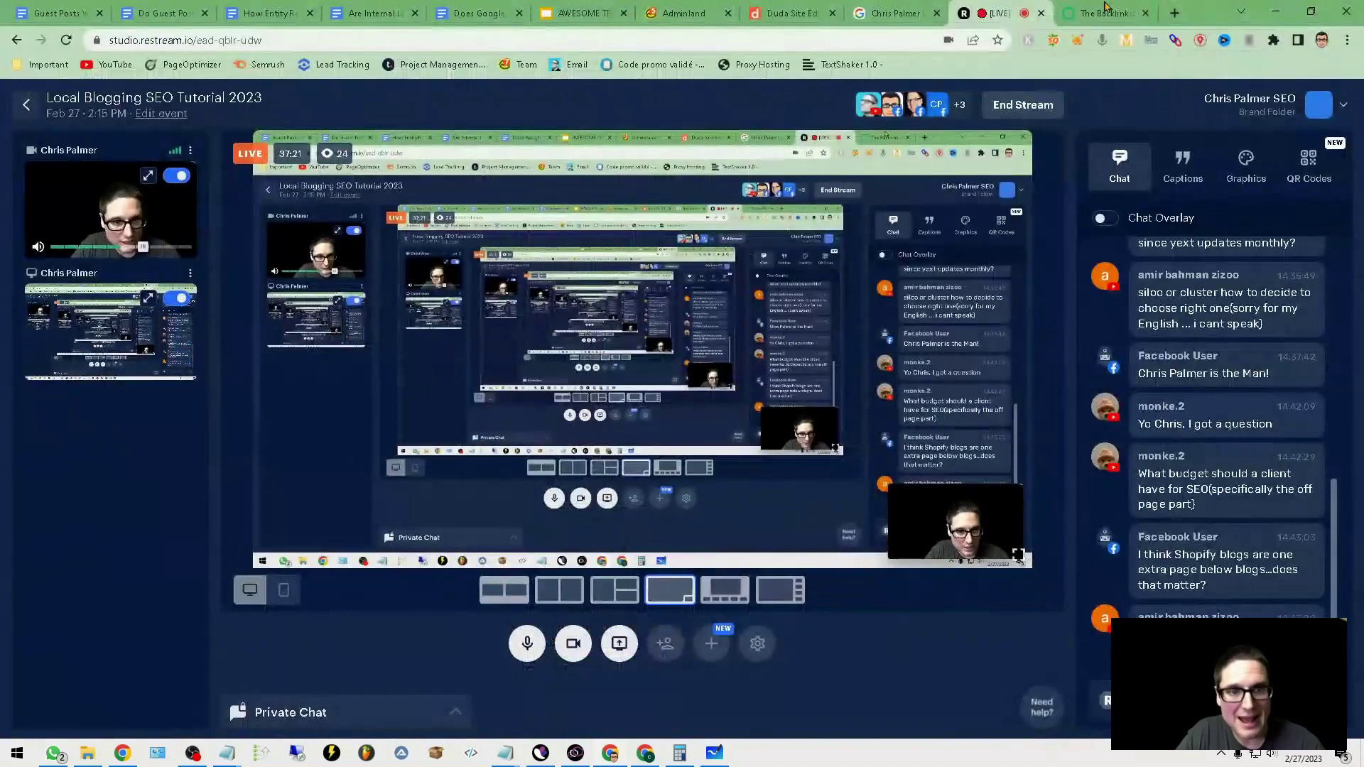
pyautogui.click(1095, 9)
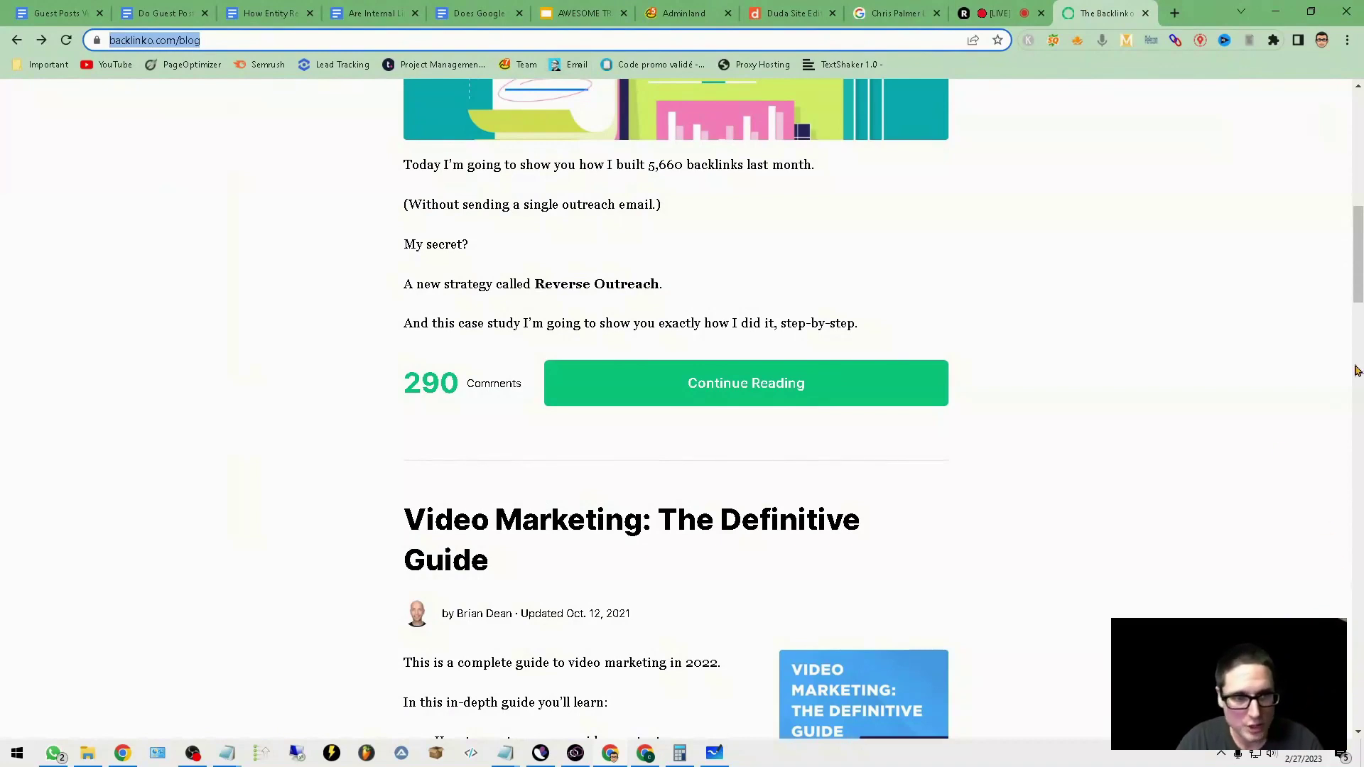
pyautogui.press('Home')
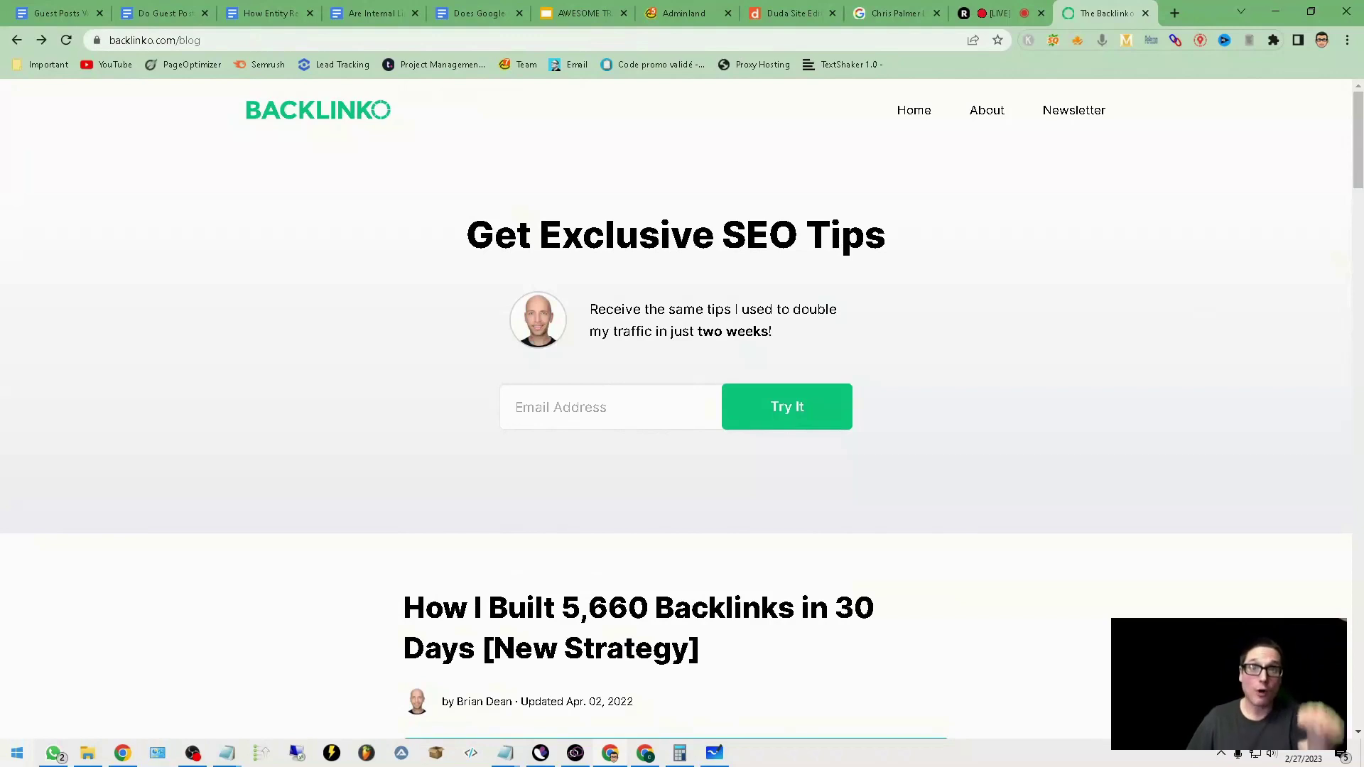
pyautogui.scroll(-6, 1357, 188)
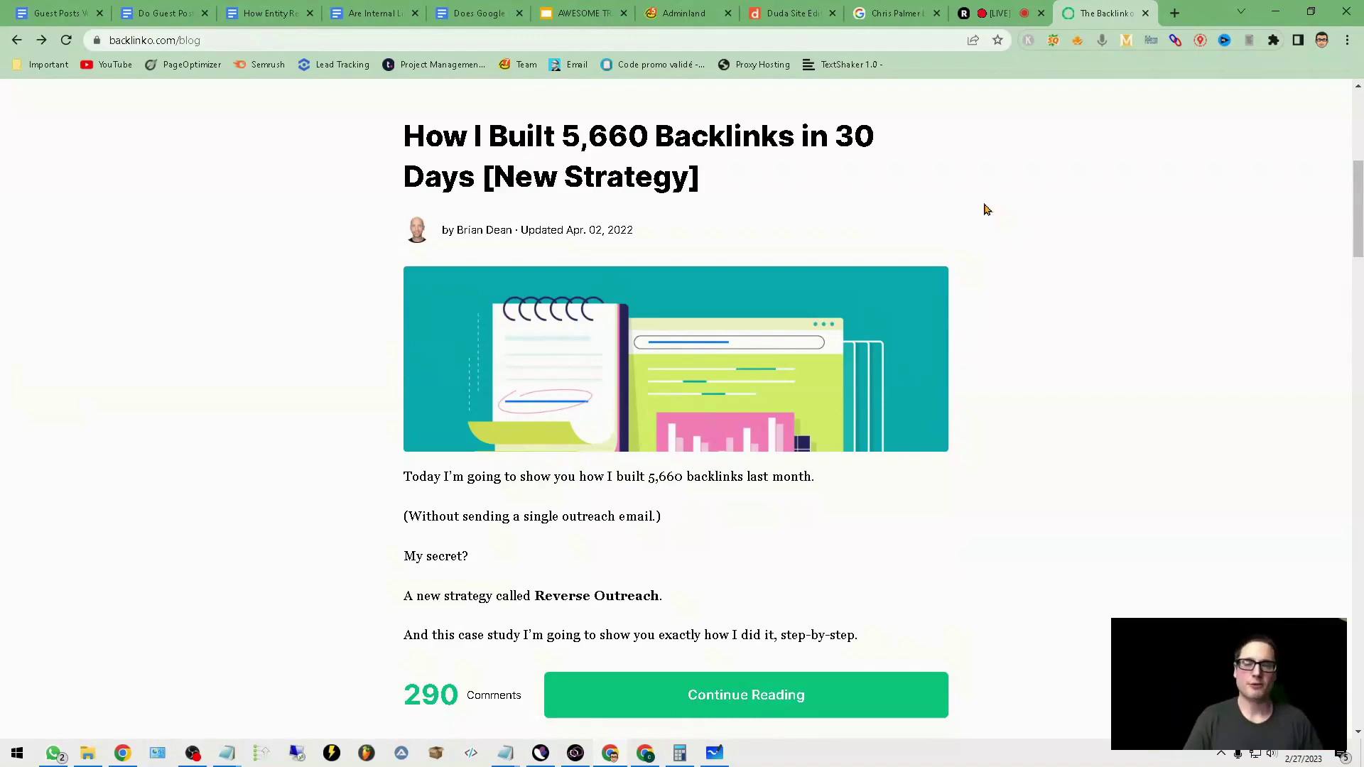
pyautogui.scroll(-1, 1070, 267)
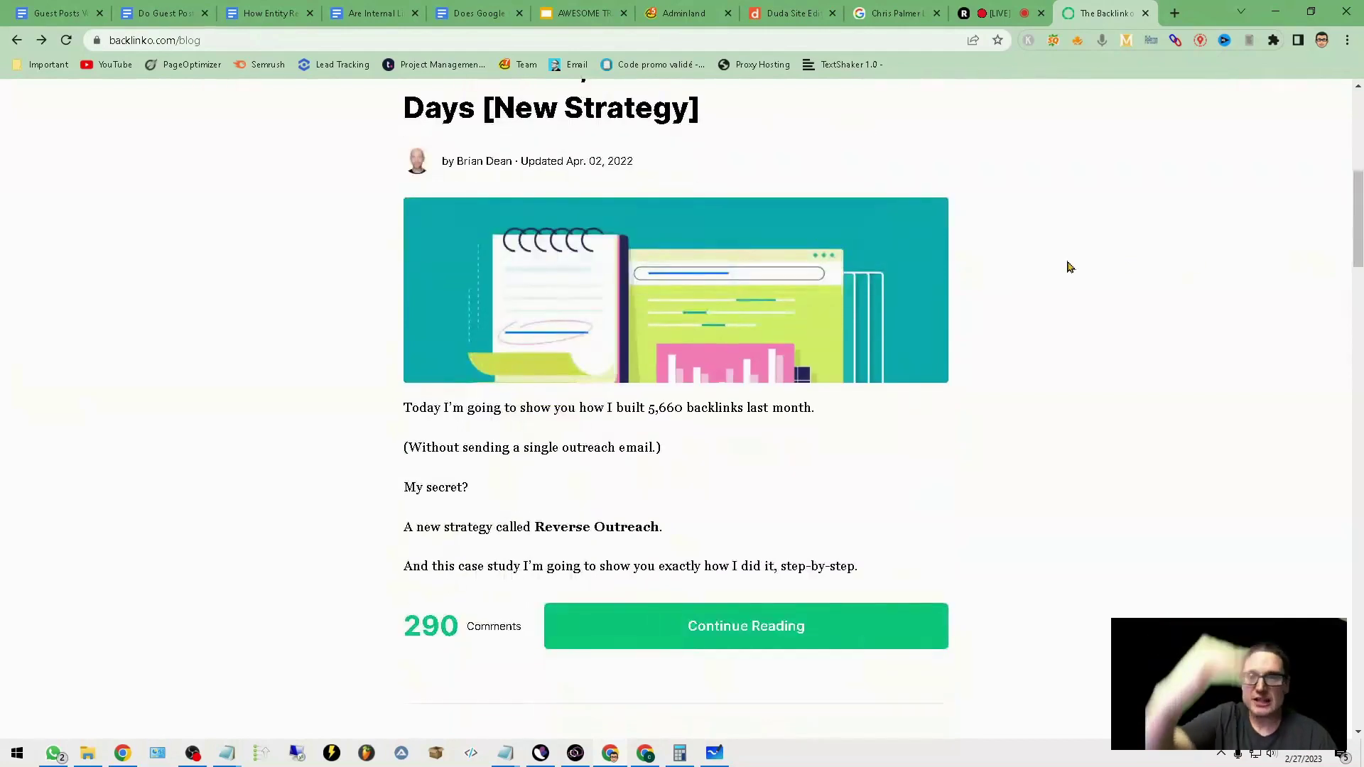
pyautogui.scroll(-5, 990, 594)
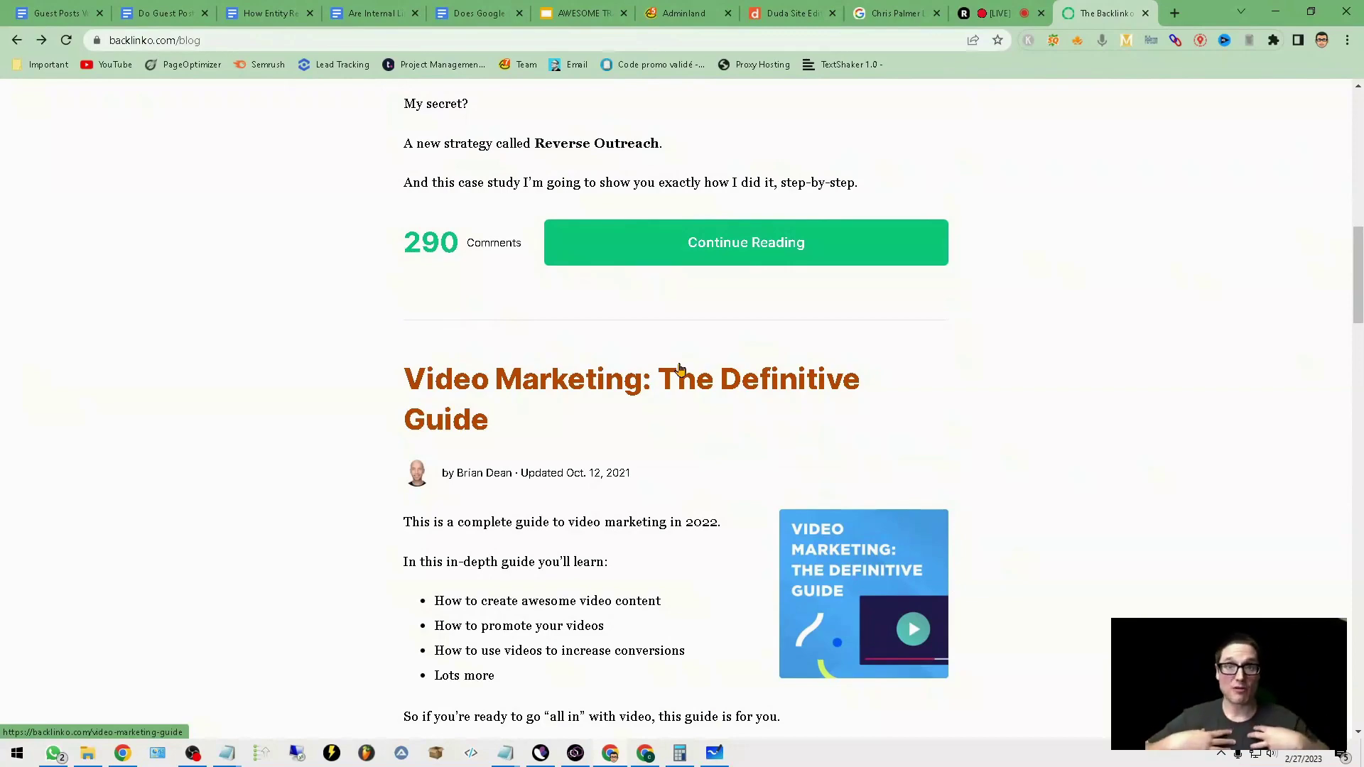
pyautogui.scroll(-4, 679, 369)
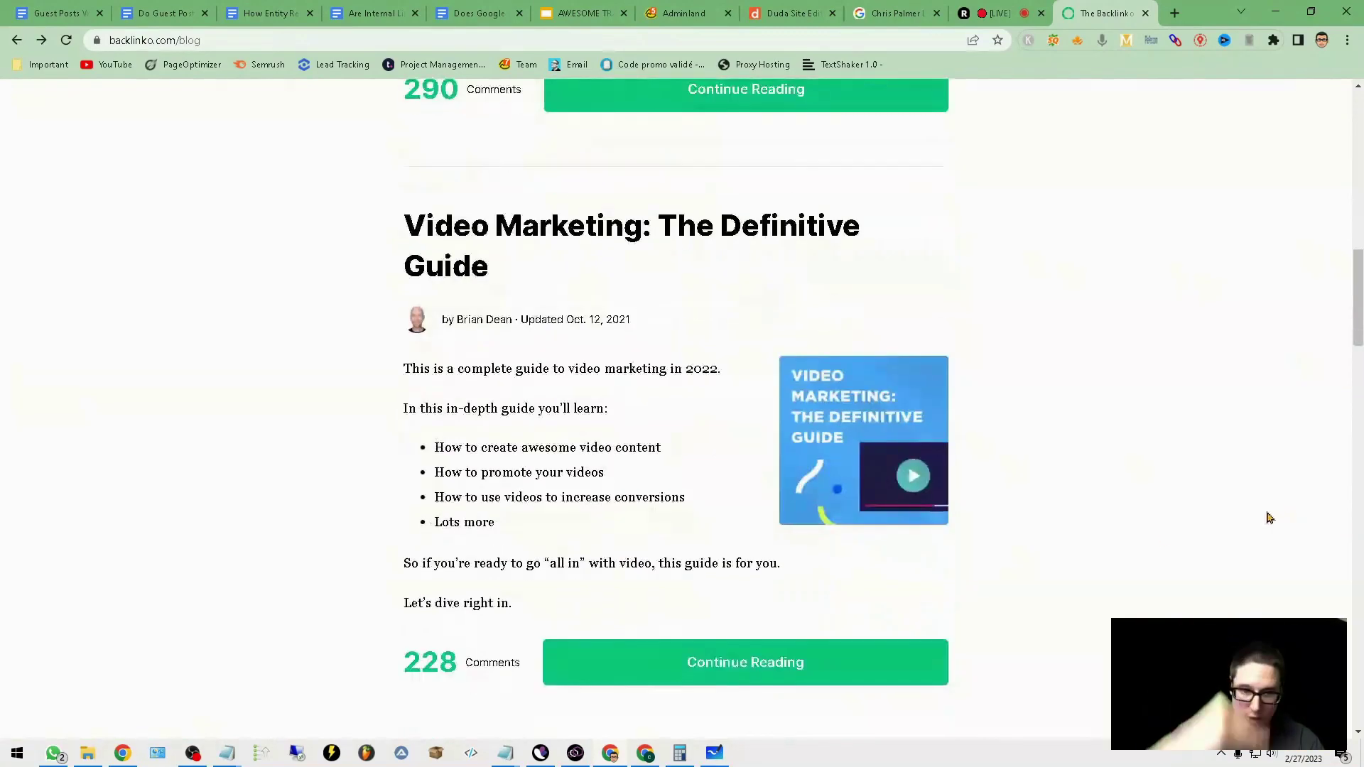
pyautogui.scroll(6, 151, 442)
pyautogui.scroll(6, 661, 478)
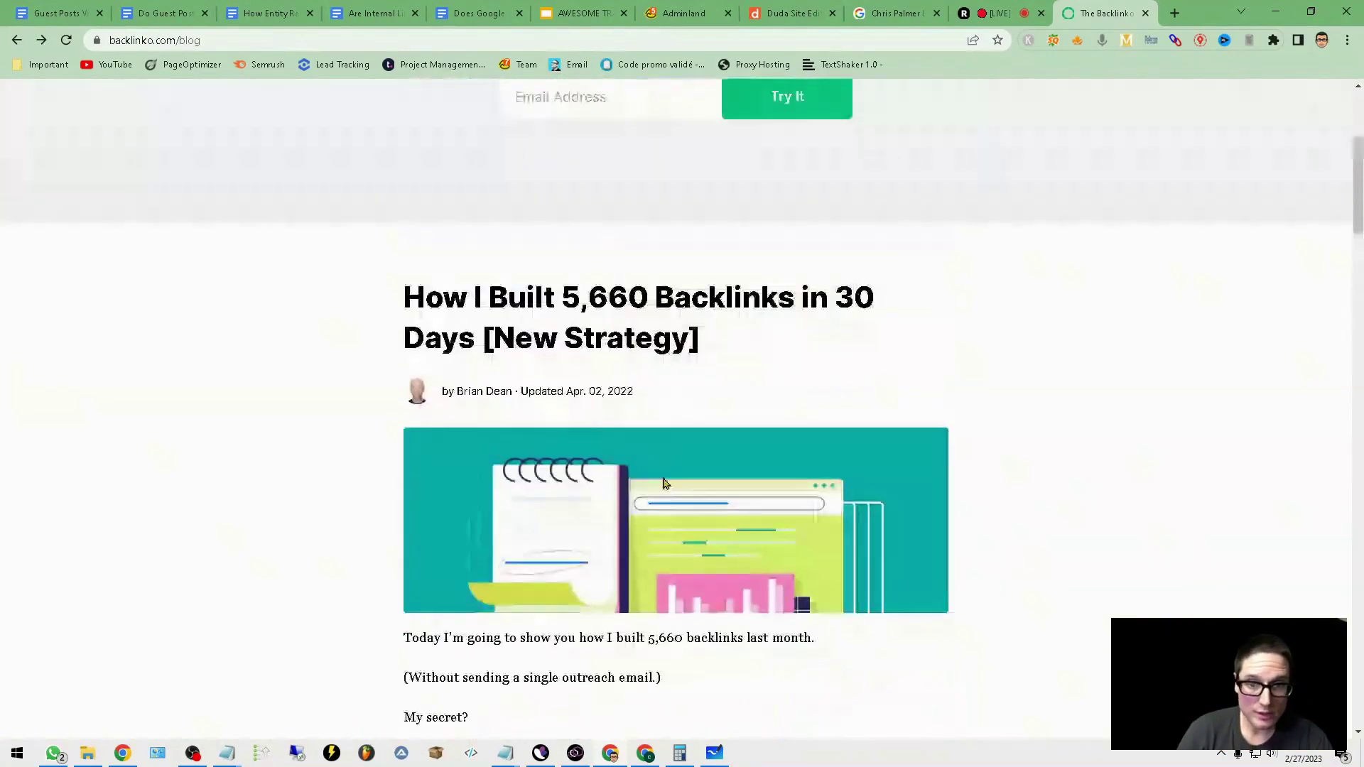
# Step: Open the article "How I Built 5,660 Backlinks in 30 Days" and insert PERSONAL-INJURY/ before reverse-outreach in its web address
pyautogui.click(594, 339)
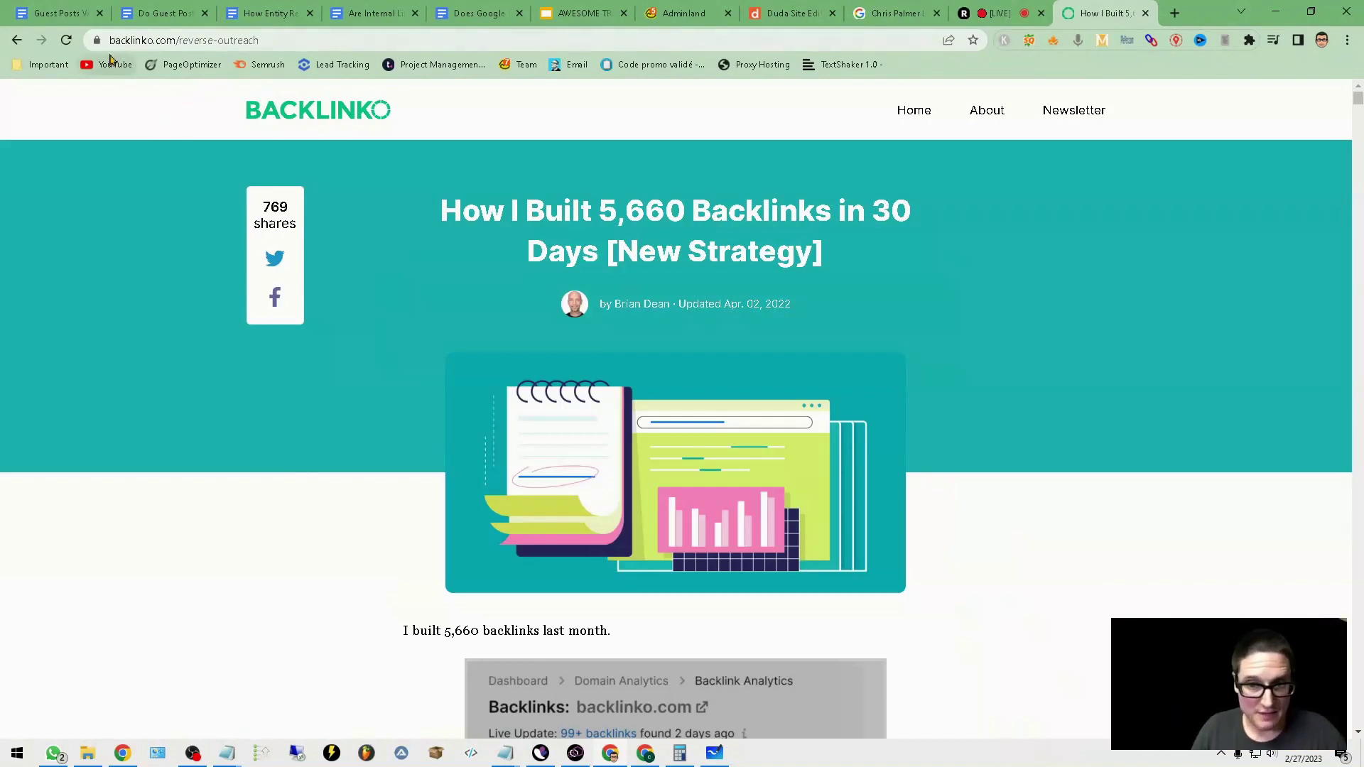
pyautogui.click(179, 42)
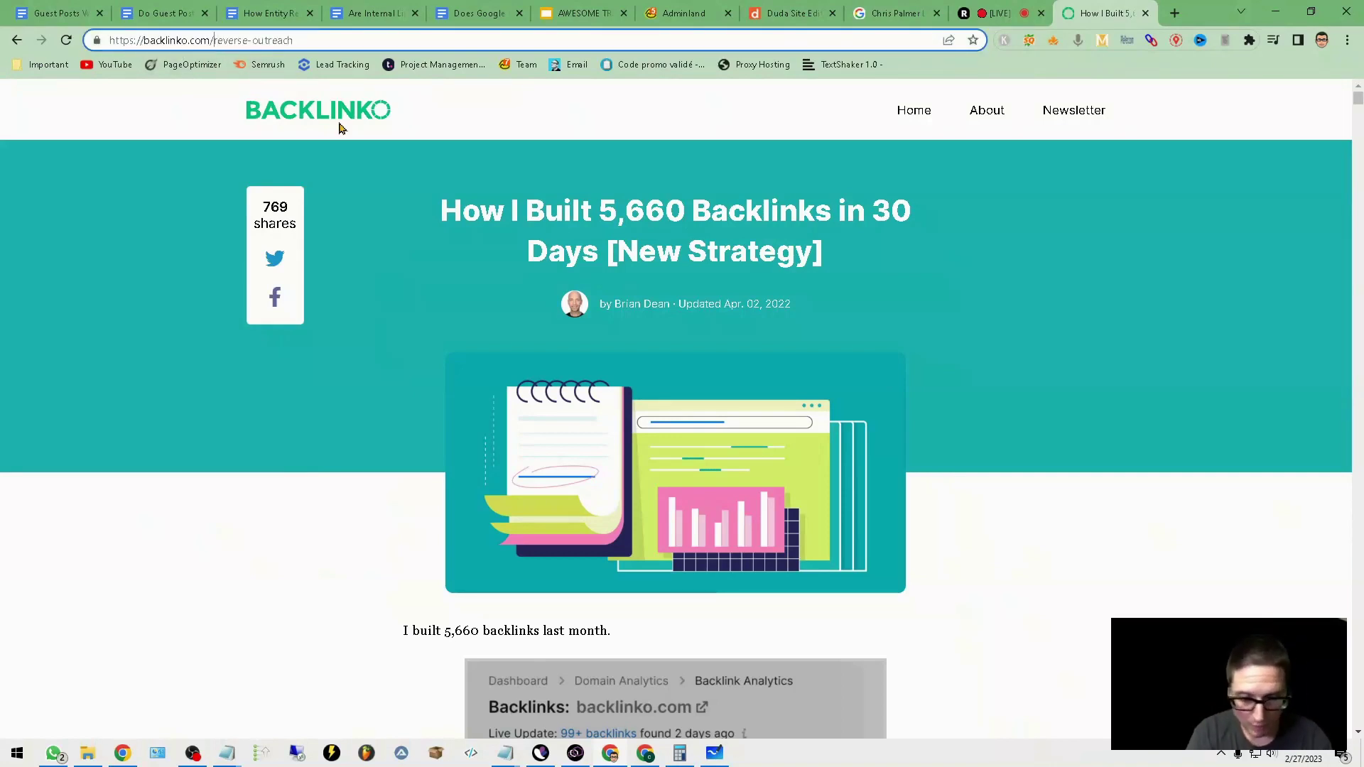
pyautogui.write('PERSONAL-INJURY/')
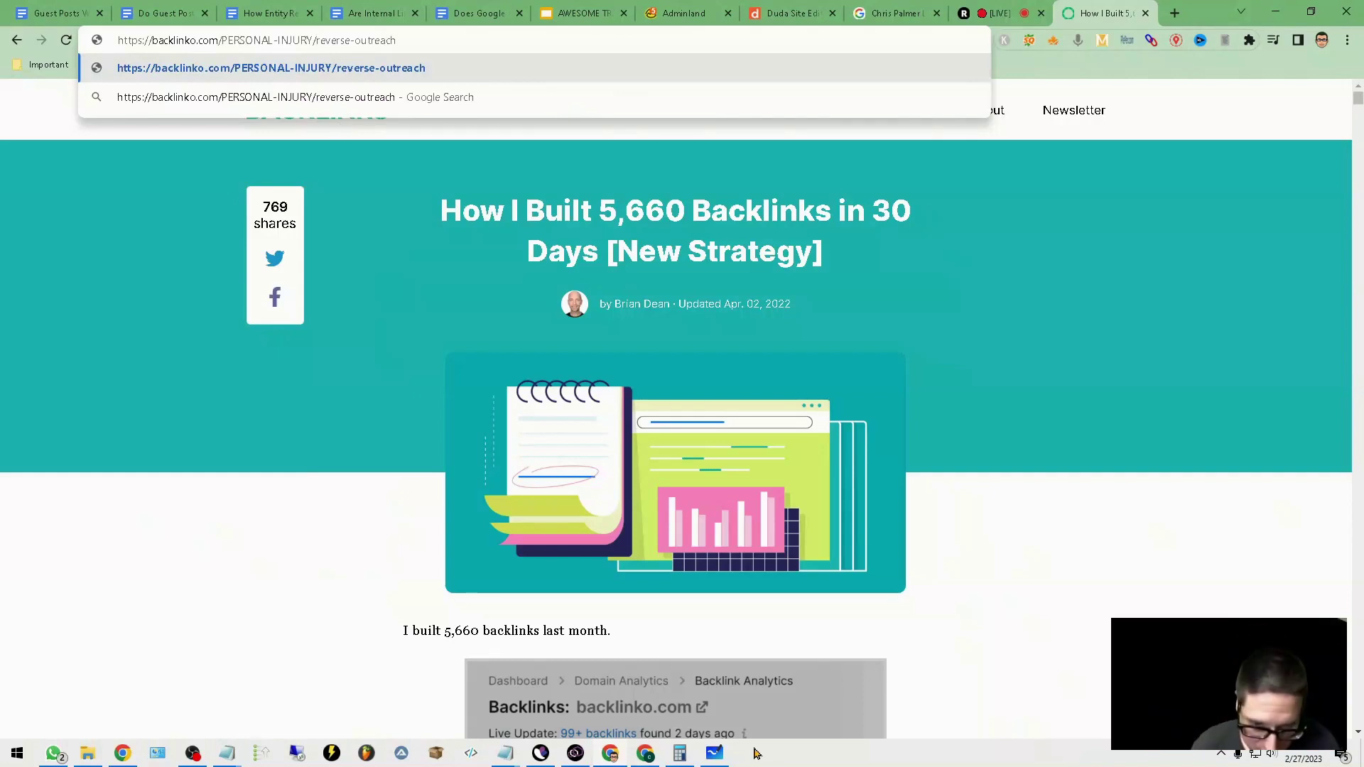
# Step: Switch to Microsoft Whiteboard and examine the Personal Injury and Truck Accidents pages and the Lawyer Tips article address
pyautogui.click(718, 752)
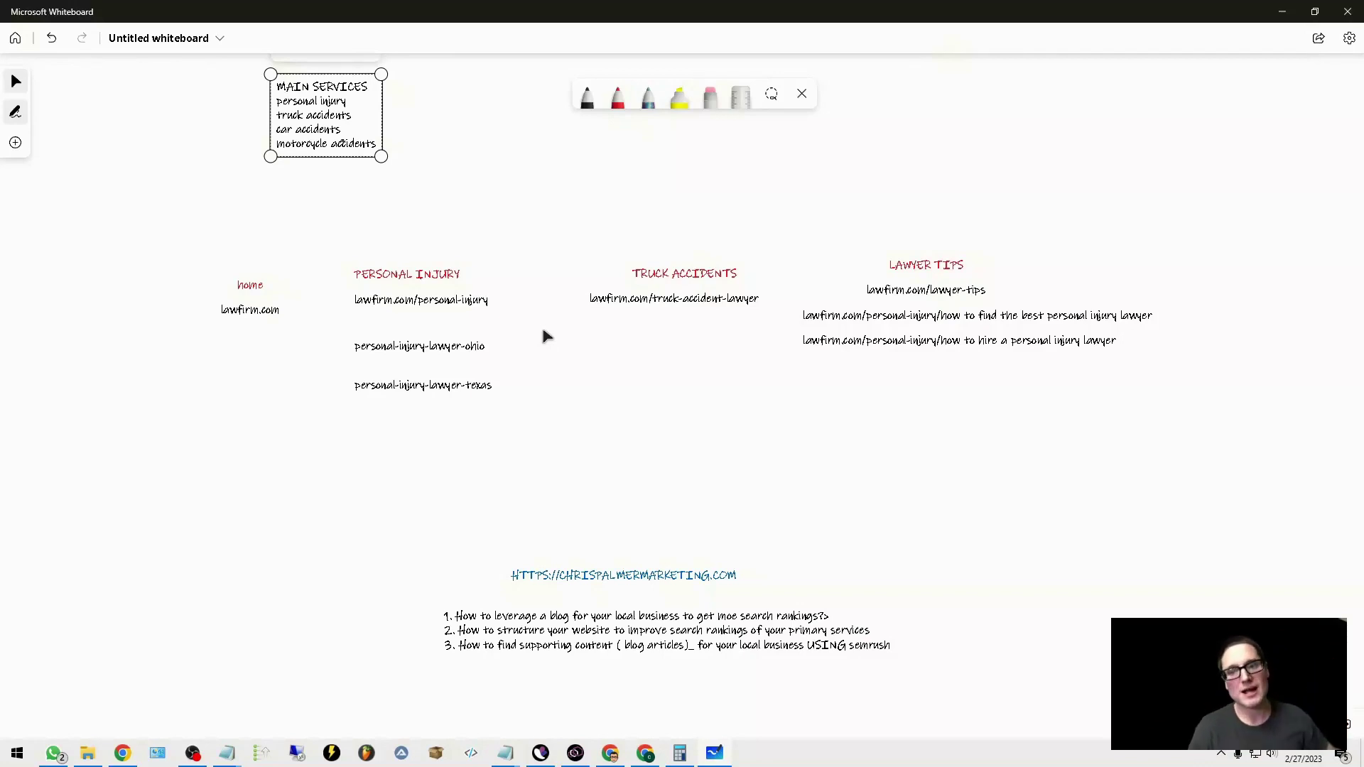
pyautogui.click(455, 277)
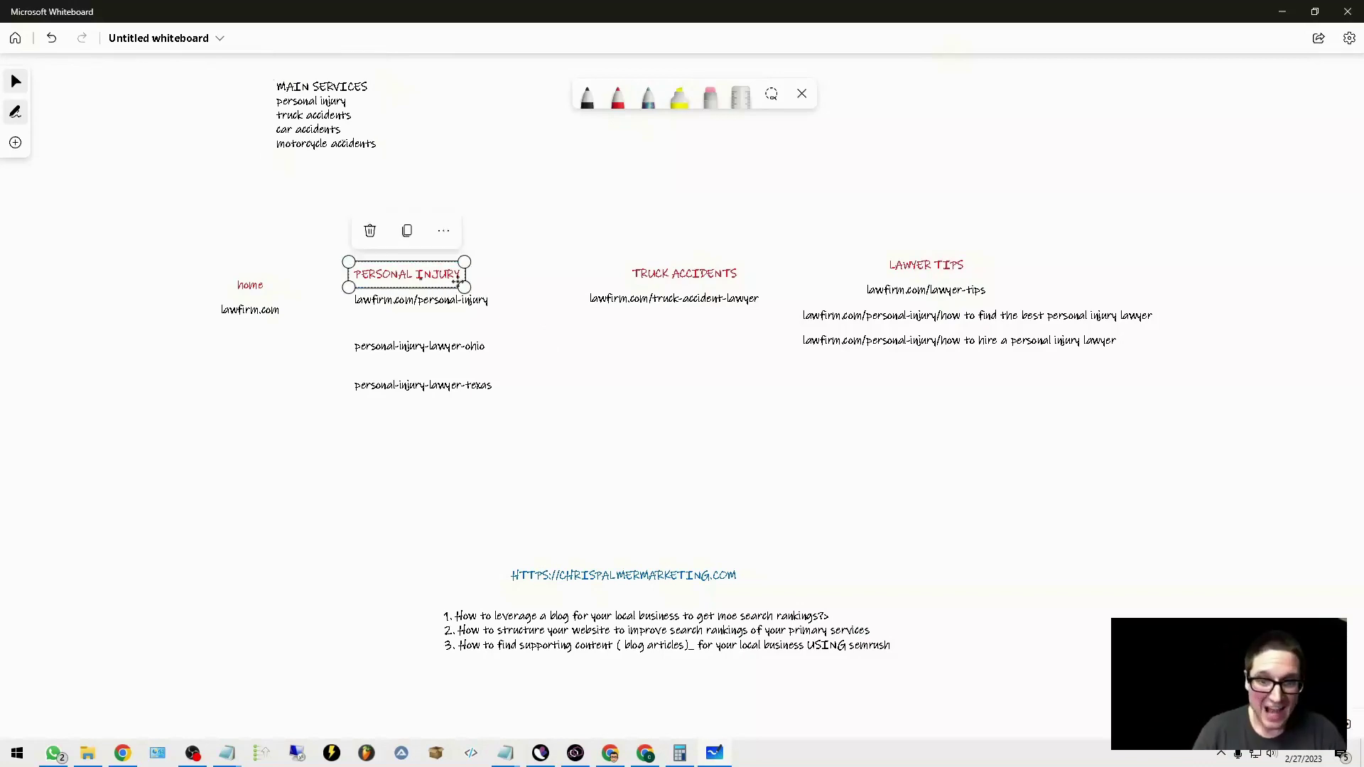
pyautogui.click(671, 282)
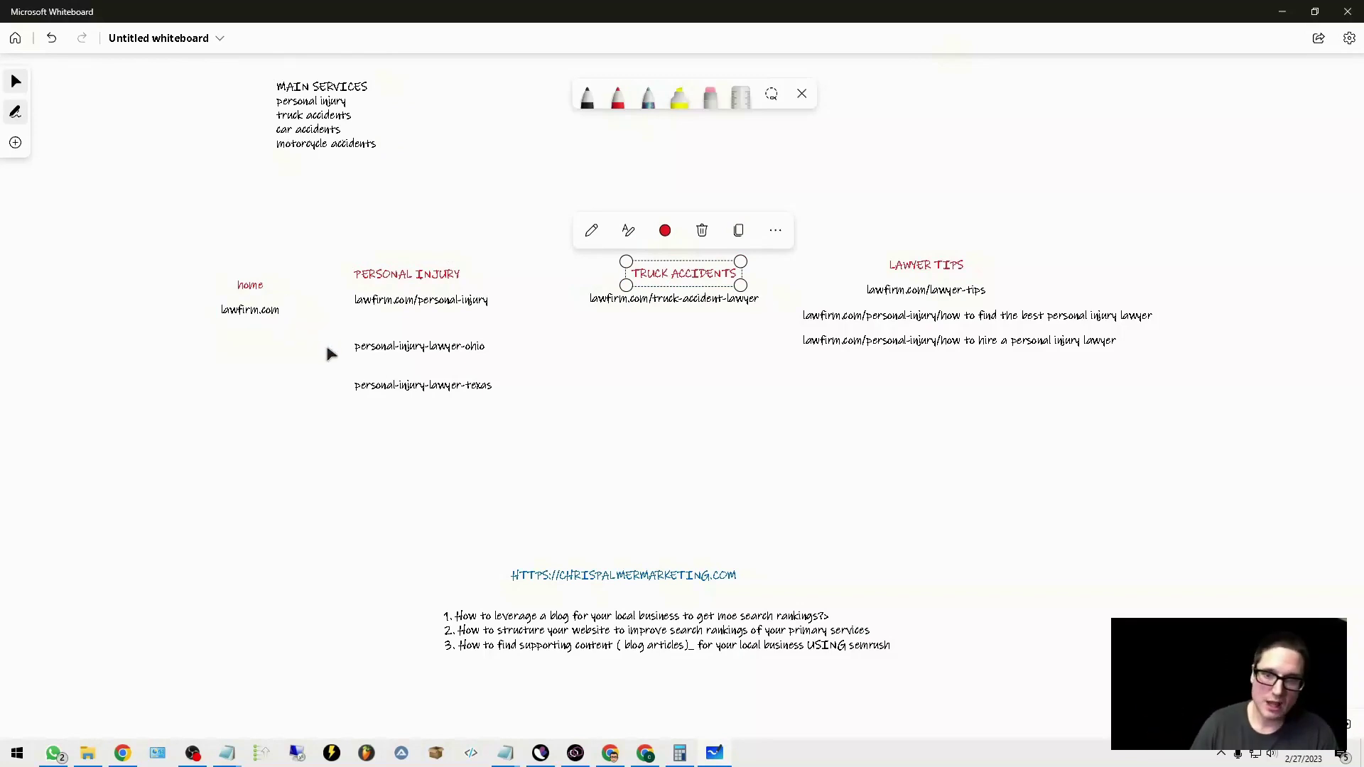
pyautogui.click(410, 302)
pyautogui.moveTo(521, 377); pyautogui.dragTo(521, 385)
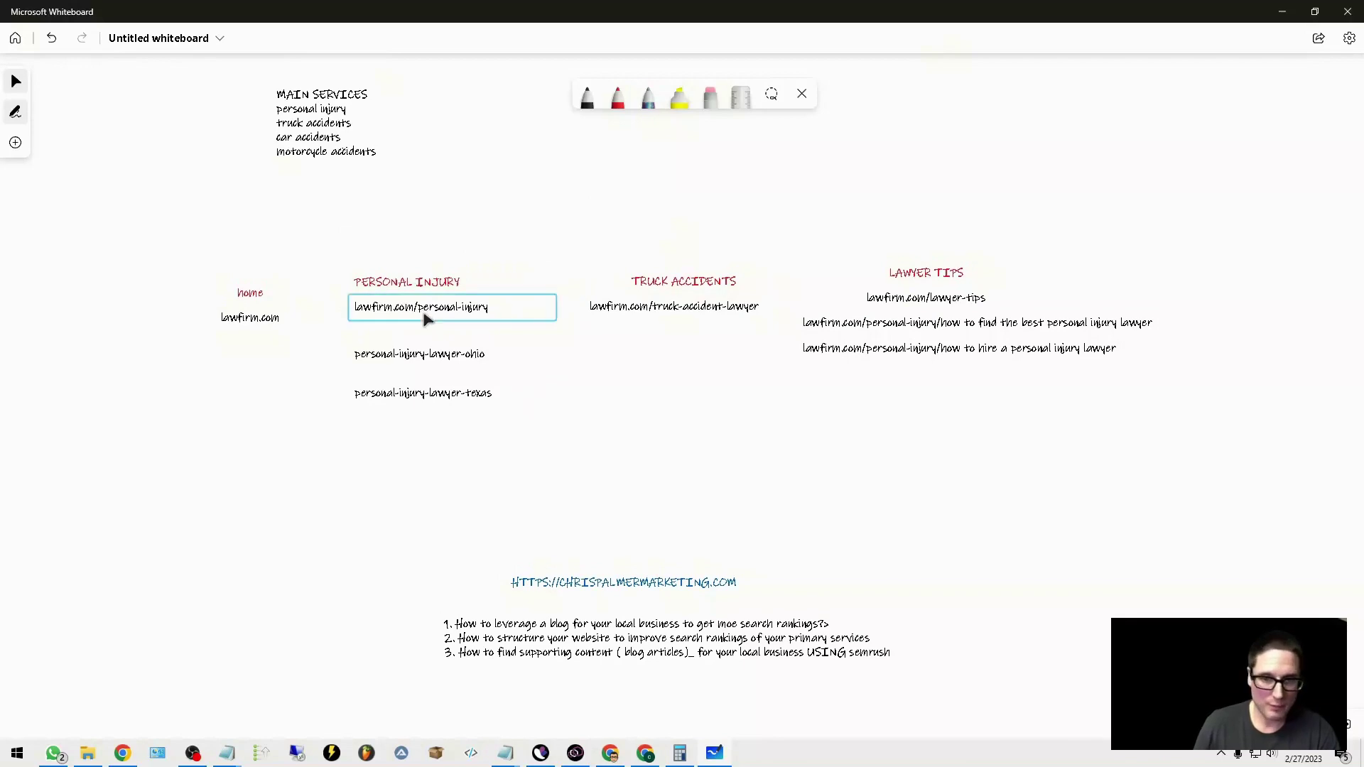
pyautogui.click(492, 318)
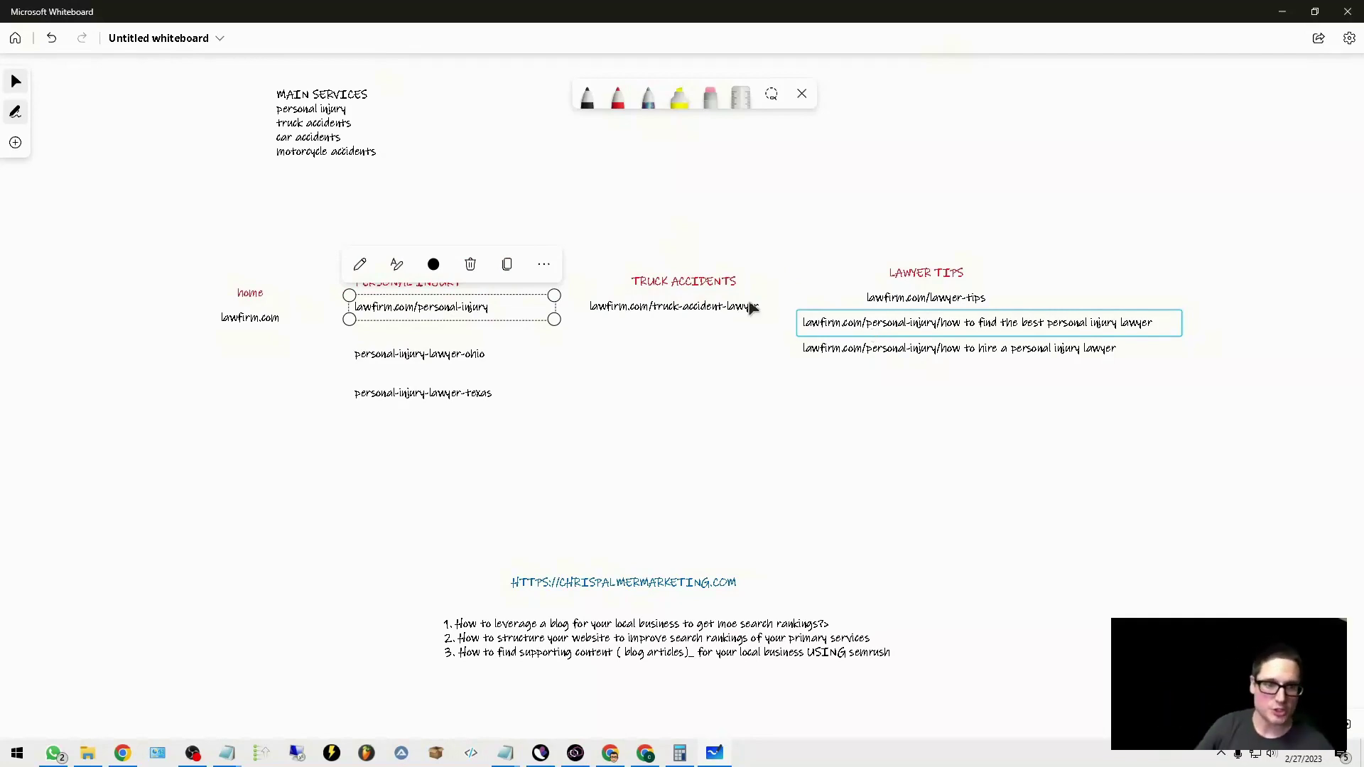
pyautogui.click(901, 326)
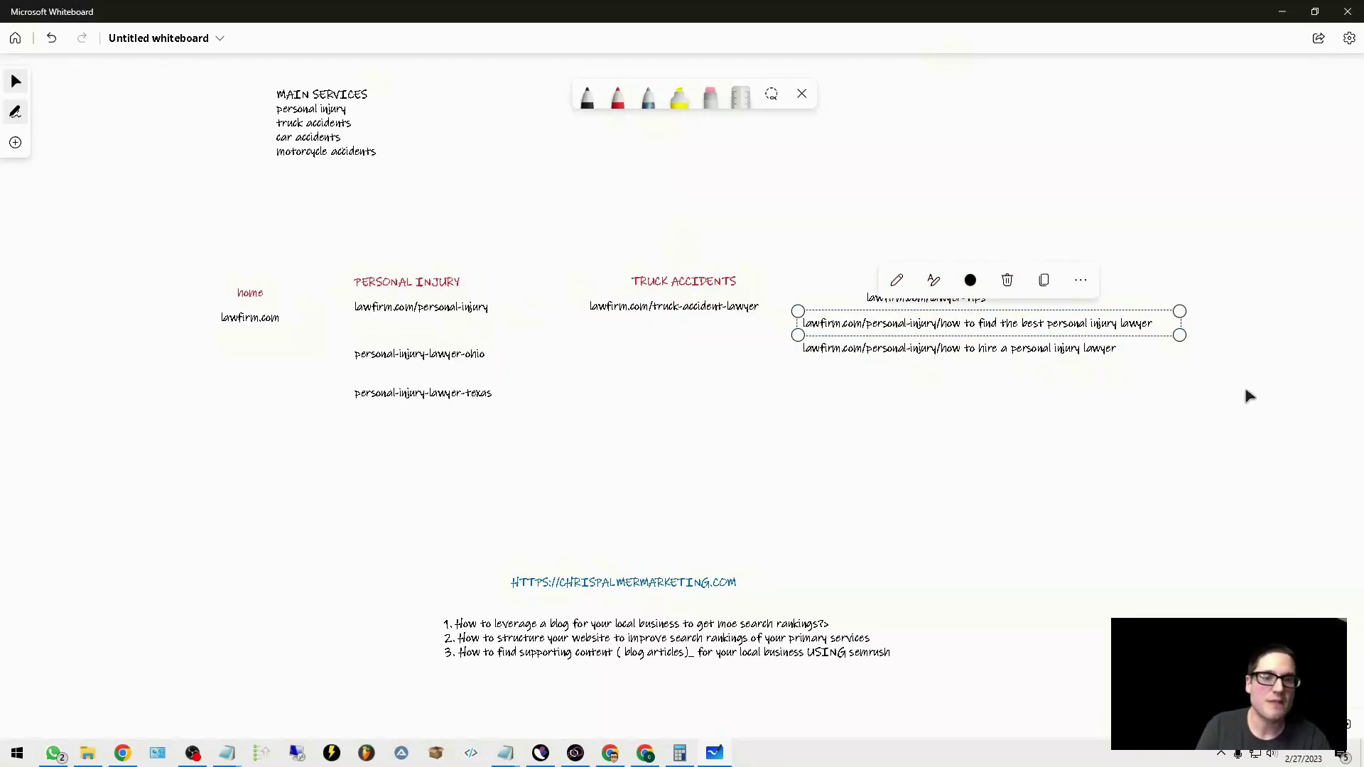
pyautogui.click(1215, 167)
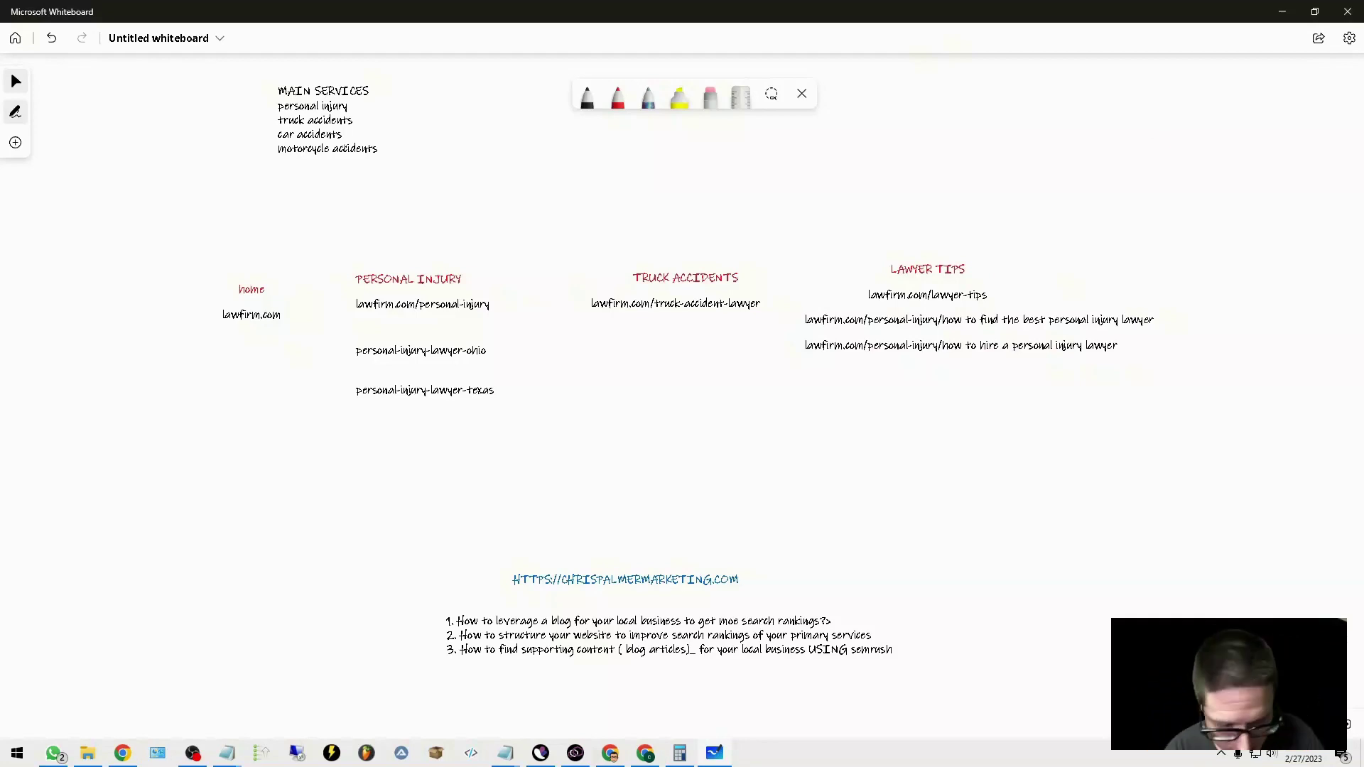
# Step: Switch to Semrush and search the Keyword Magic Tool for PERSONAL INJURY LAWYER
pyautogui.click(576, 753)
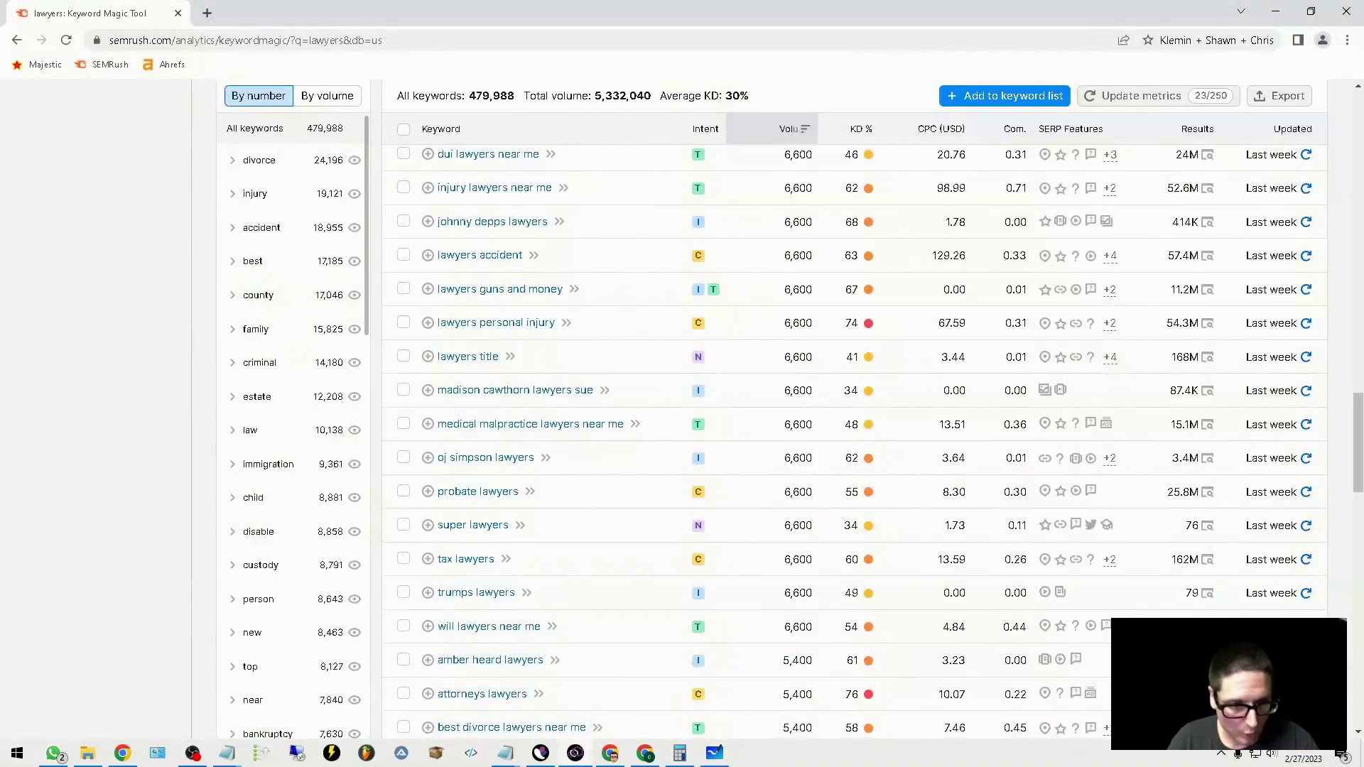
pyautogui.scroll(-10, 611, 490)
pyautogui.scroll(5, 611, 490)
pyautogui.scroll(8, 611, 491)
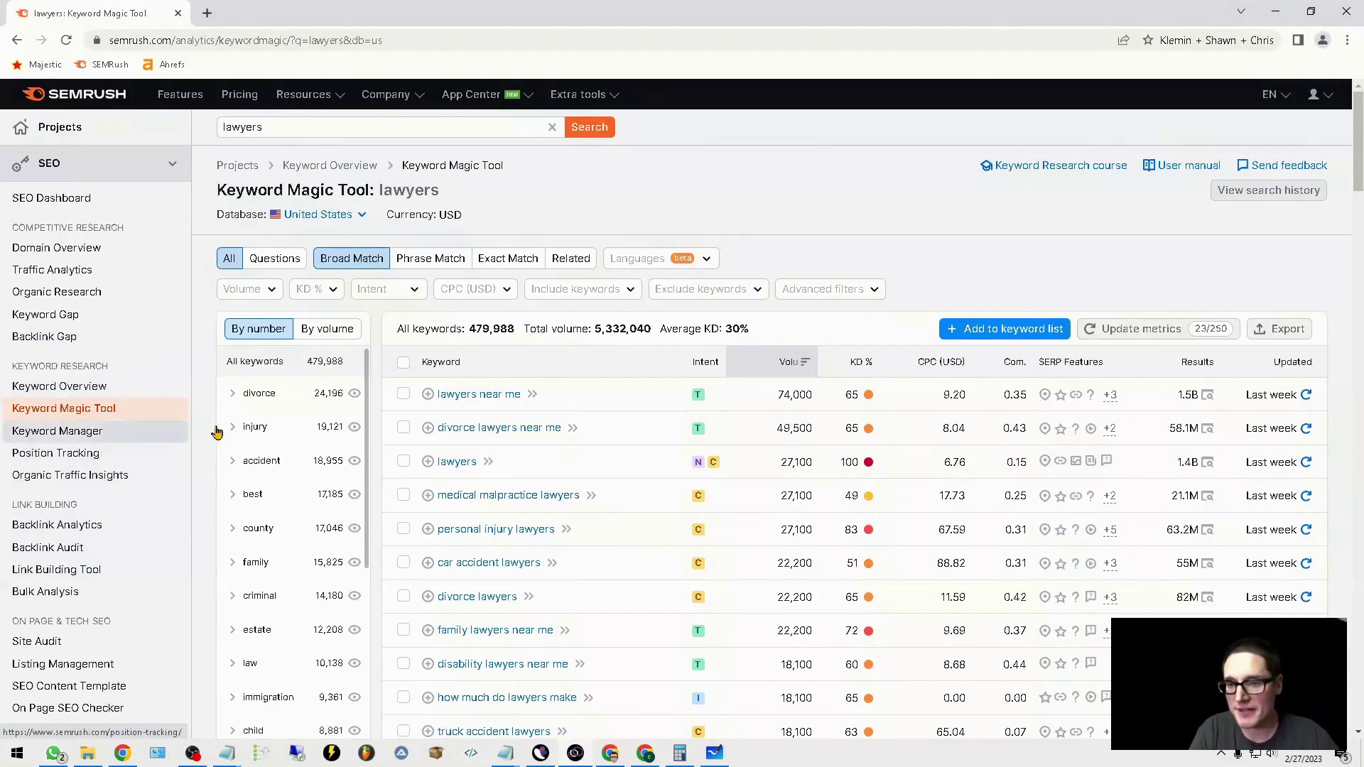
pyautogui.hotkey('ctrl', 'a')
pyautogui.write('PERSONA')
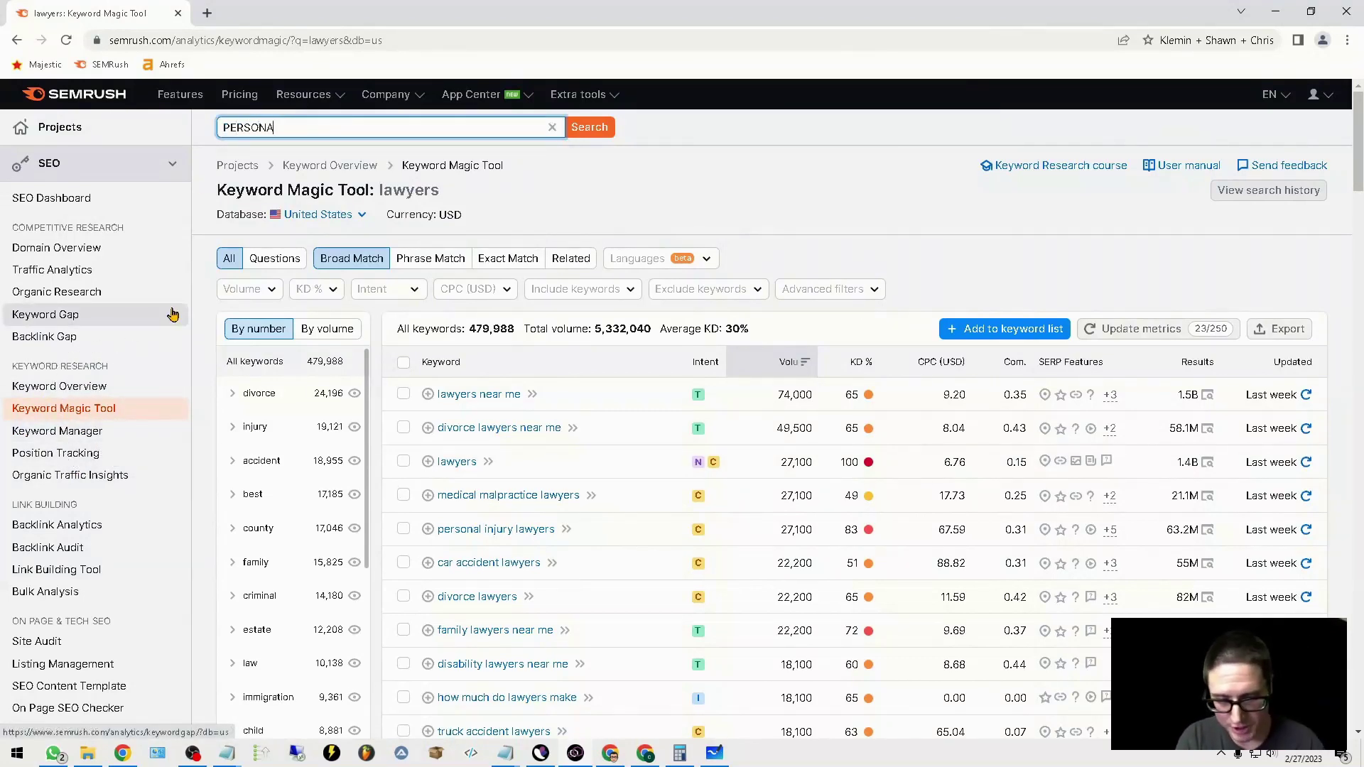
pyautogui.write('L INJURY LAWYER')
pyautogui.click(589, 127)
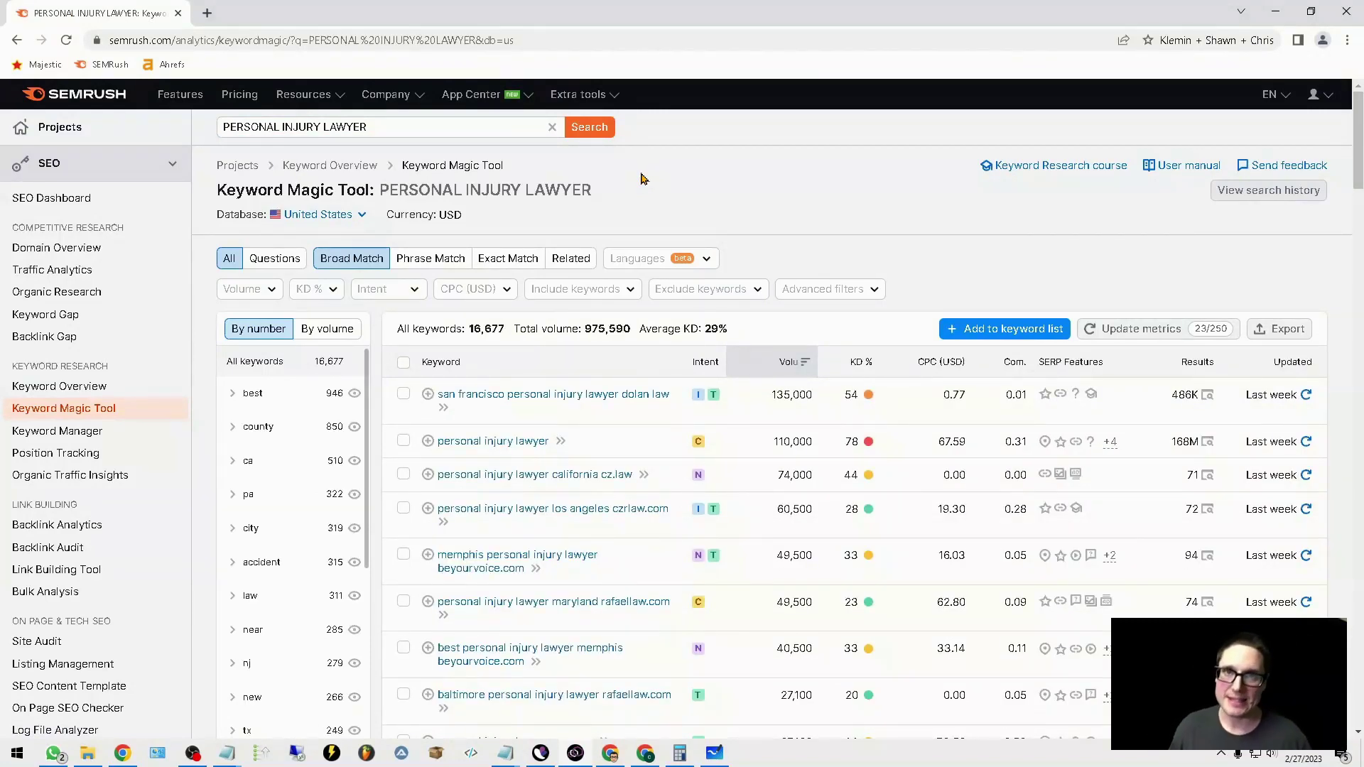
# Step: Filter the keywords by Informational intent to review them, and clear the filter
pyautogui.click(383, 292)
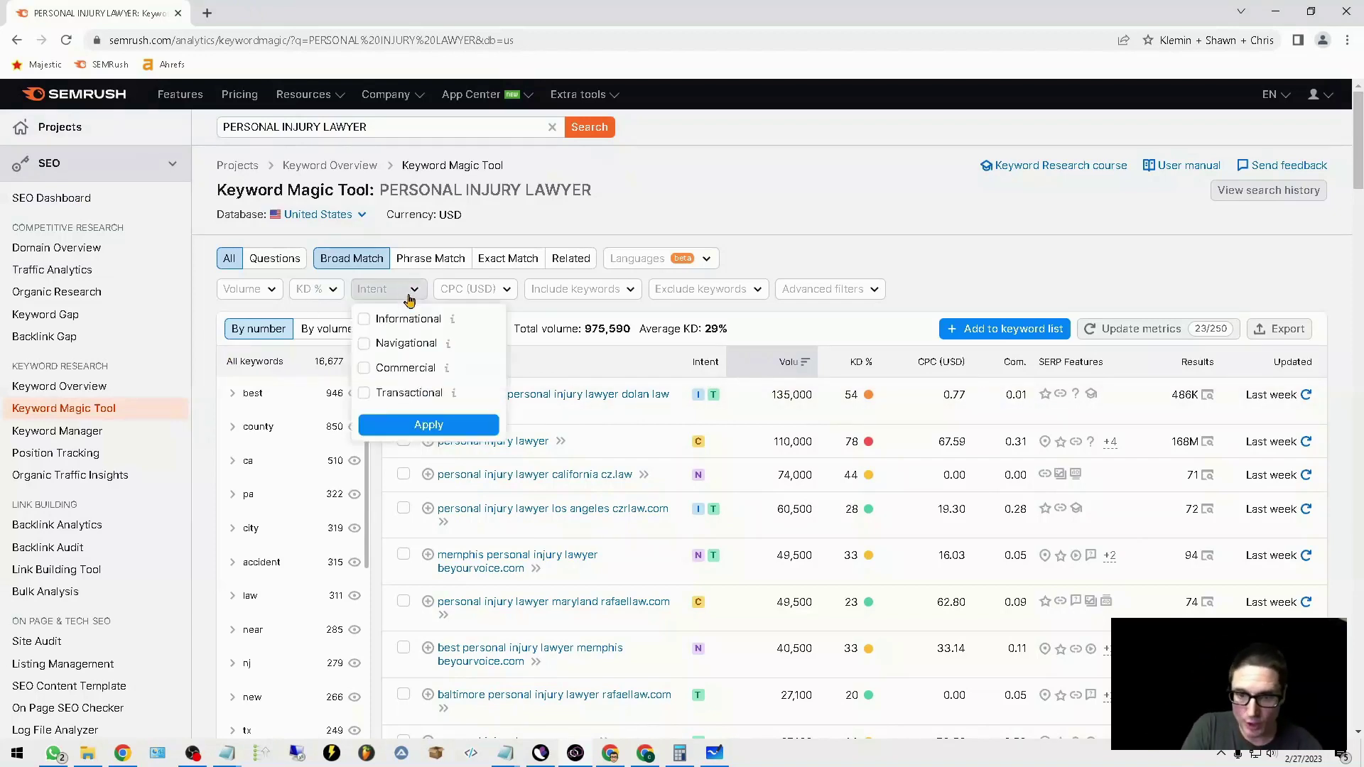
pyautogui.click(363, 319)
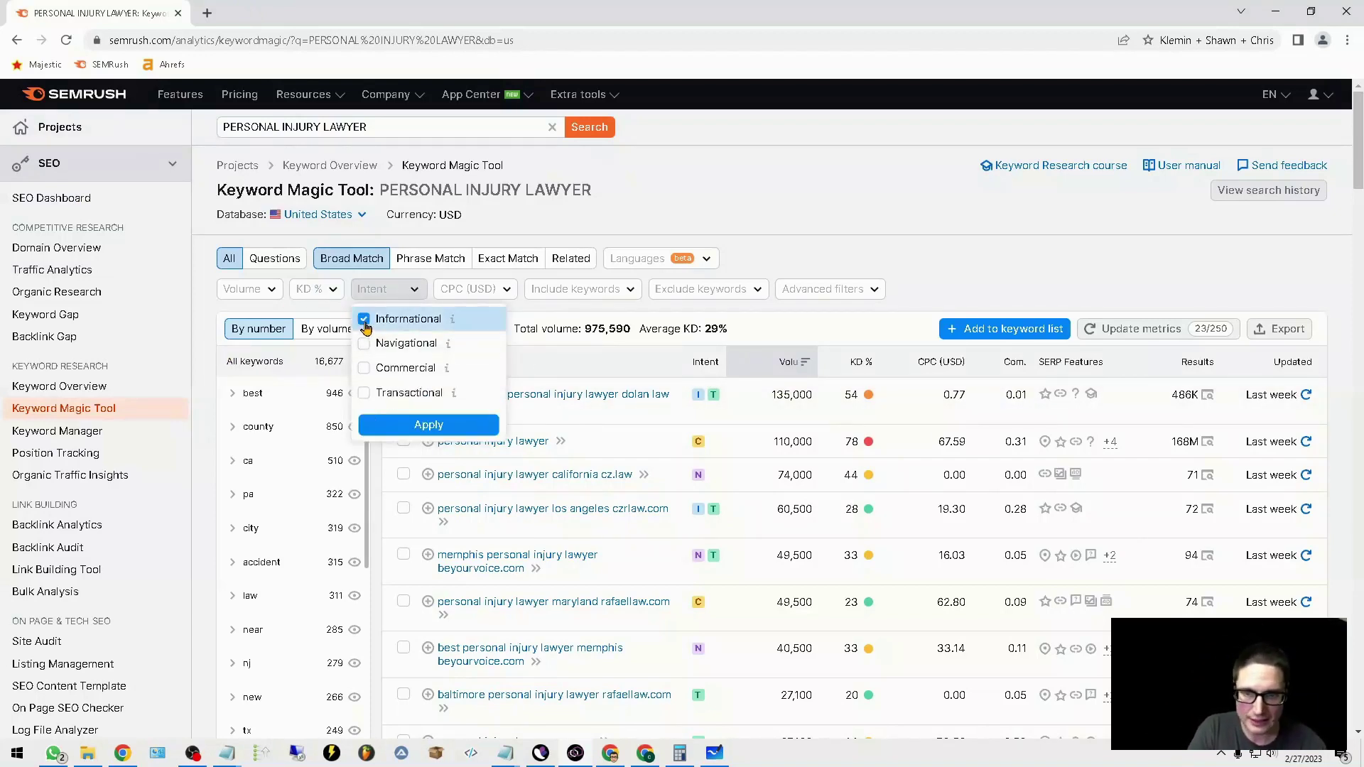
pyautogui.click(417, 429)
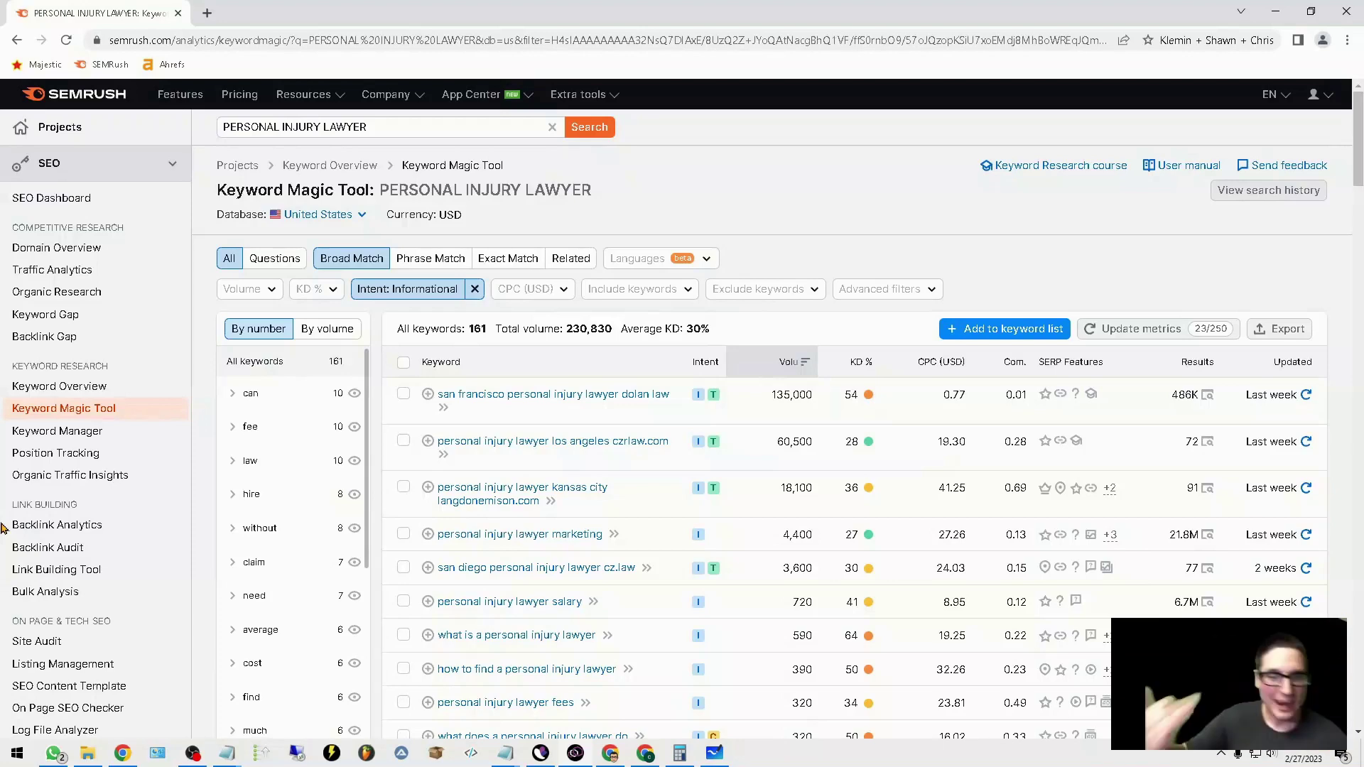
pyautogui.scroll(-1, 952, 404)
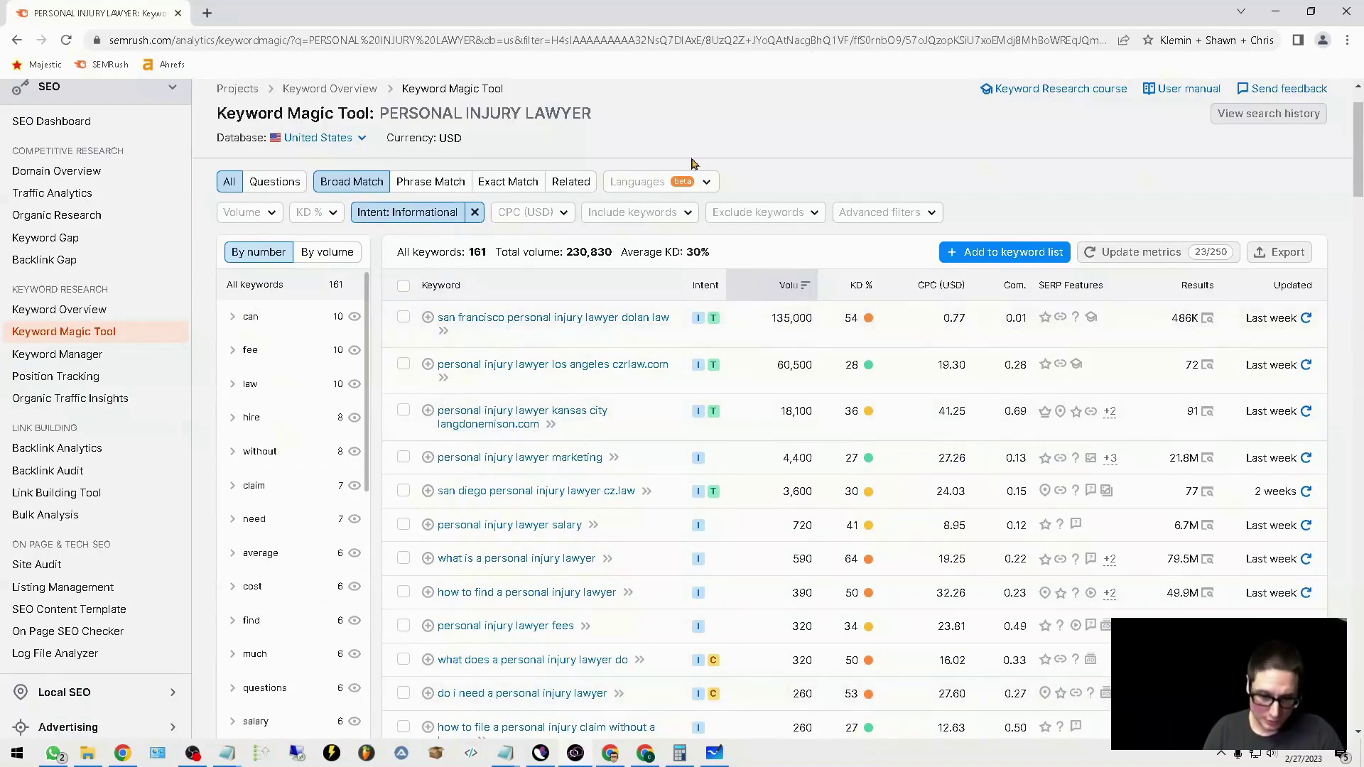
pyautogui.click(475, 212)
pyautogui.scroll(2, 721, 344)
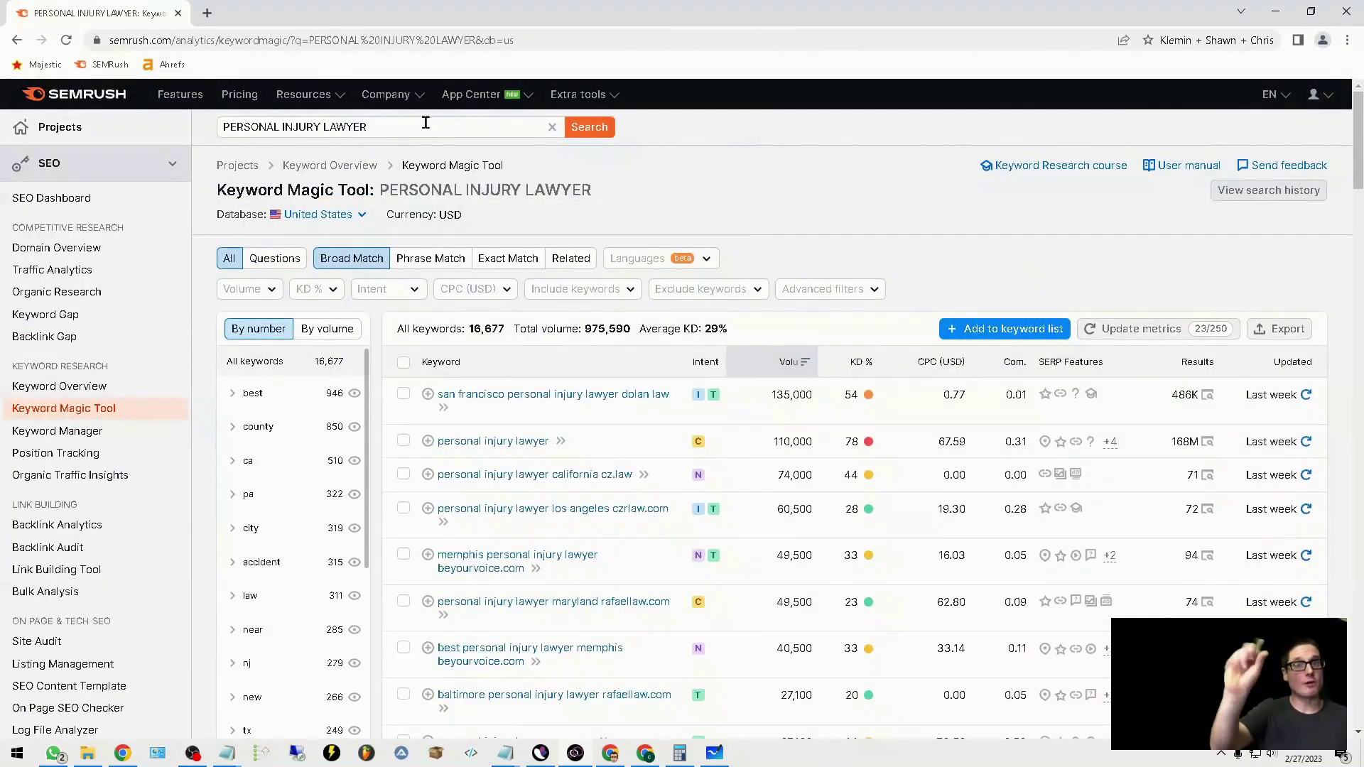
# Step: Limit the PERSONAL INJURY LAWYER keywords to related questions, and return to Microsoft Whiteboard
pyautogui.moveTo(393, 124); pyautogui.dragTo(162, 156)
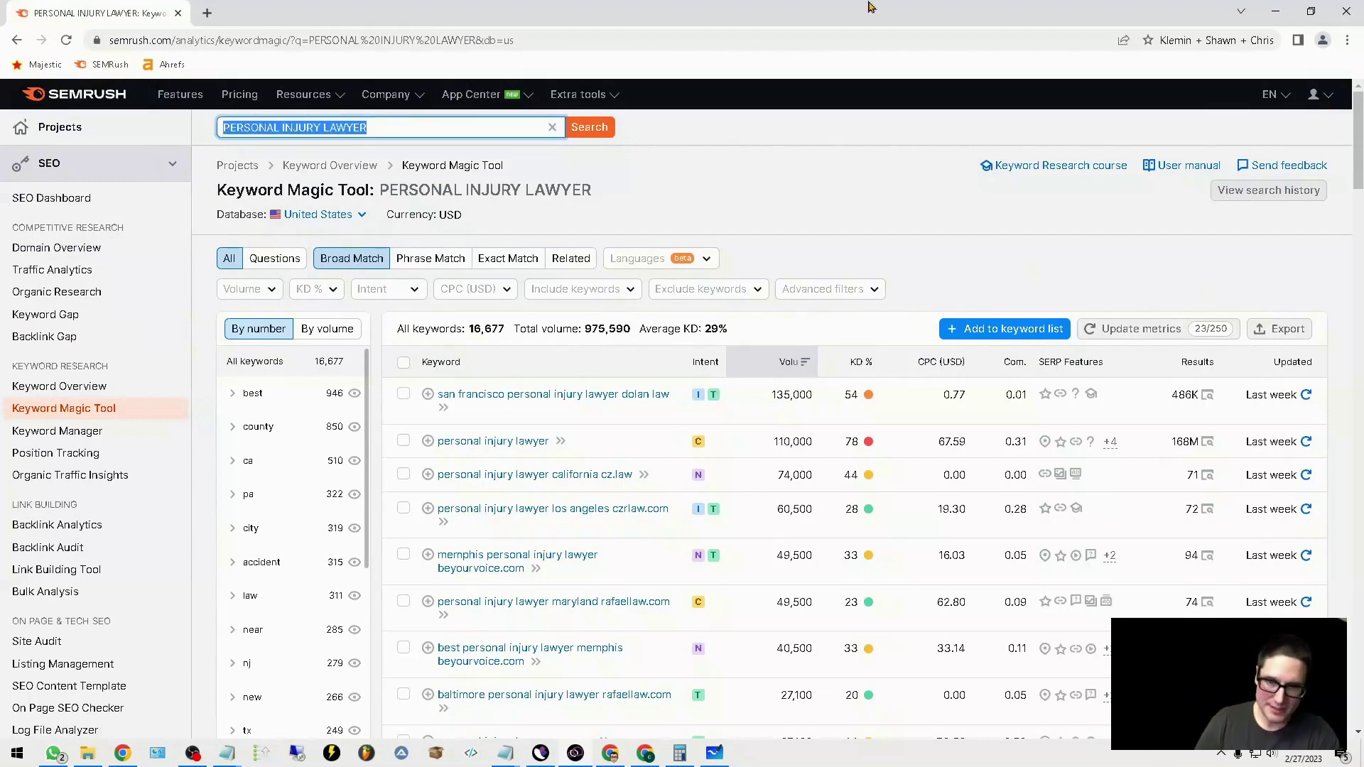
pyautogui.click(571, 260)
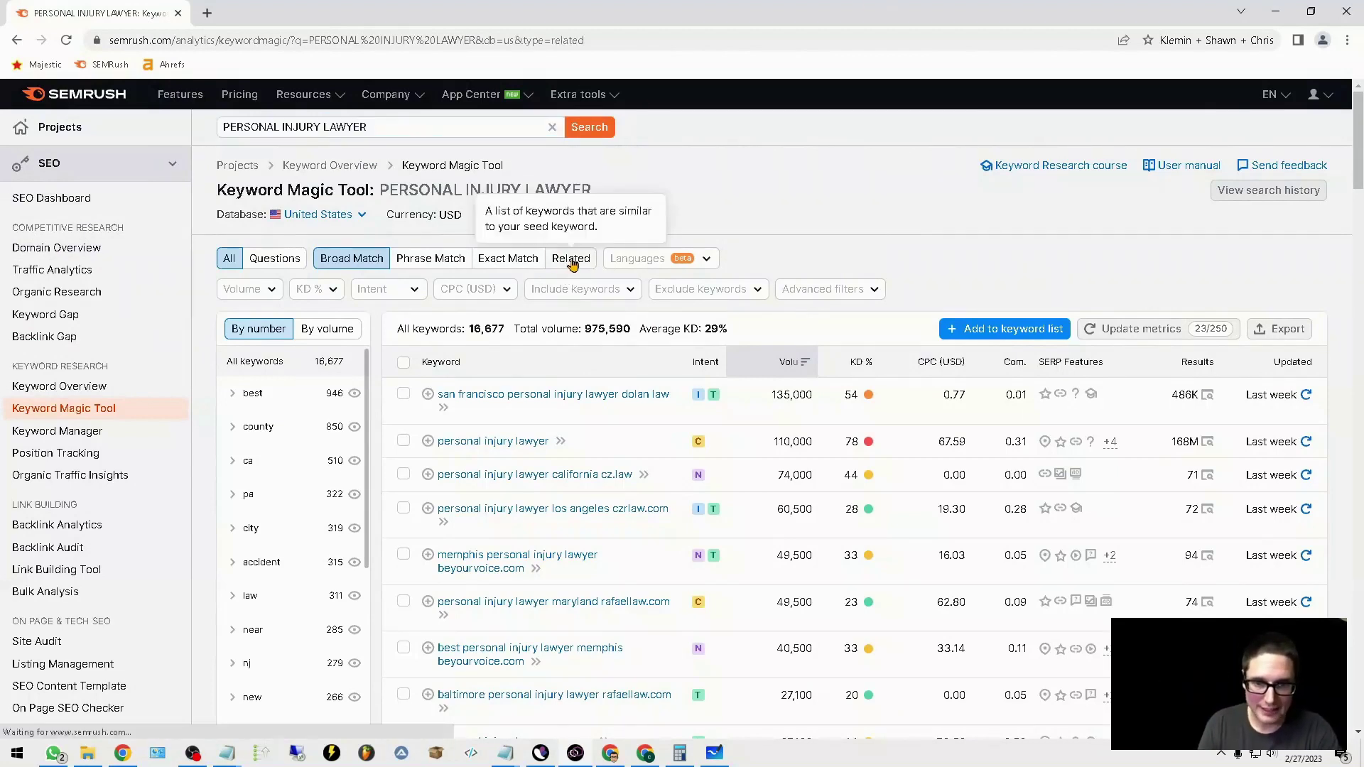
pyautogui.click(281, 266)
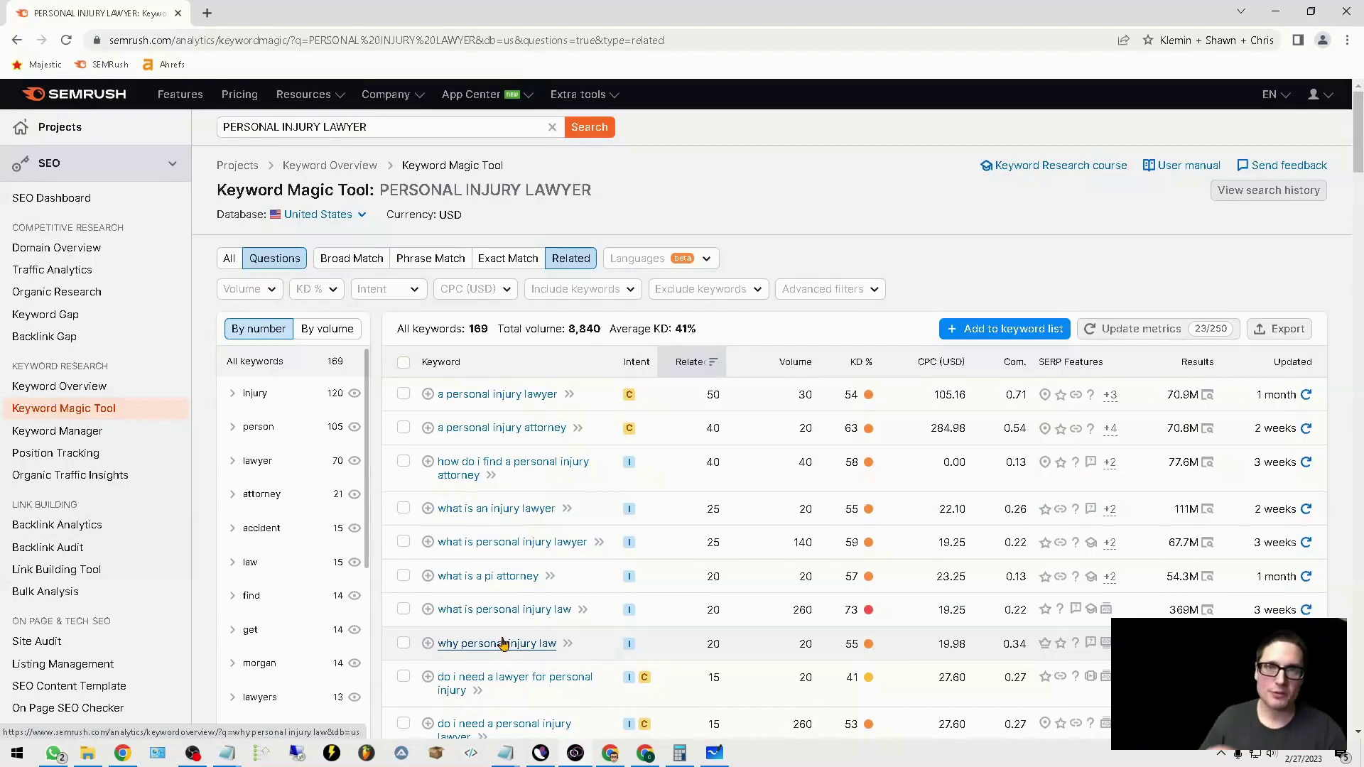
pyautogui.click(1276, 12)
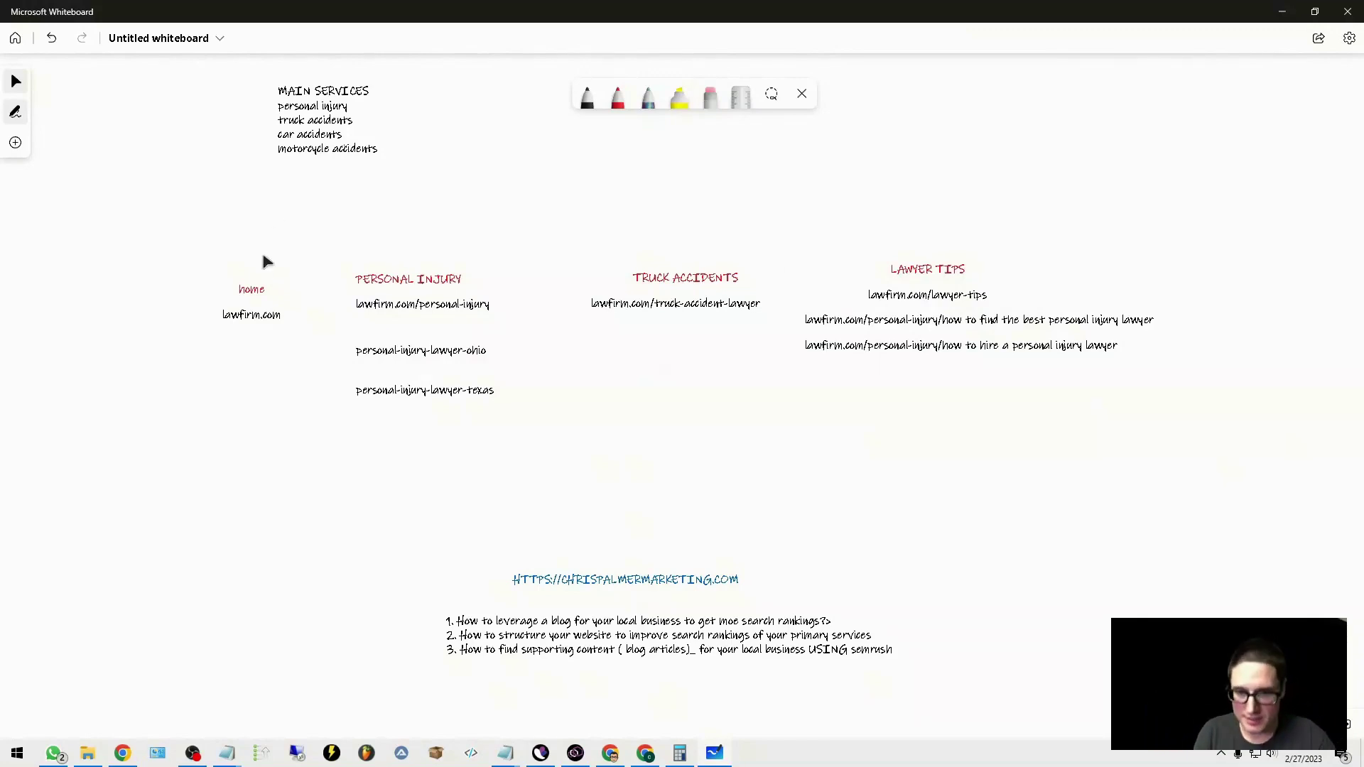
pyautogui.hscroll(3, 1077, 555)
pyautogui.scroll(-1, 1077, 554)
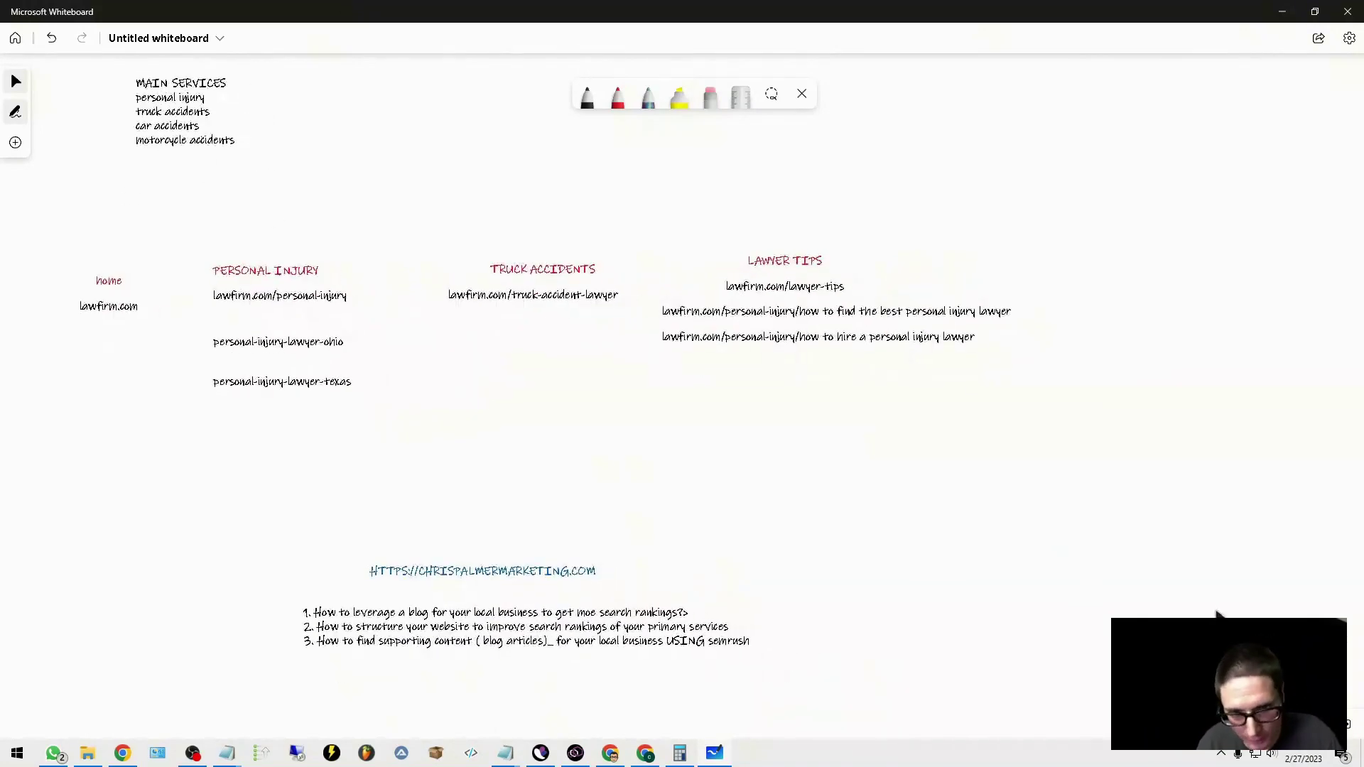
pyautogui.click(274, 302)
pyautogui.click(703, 538)
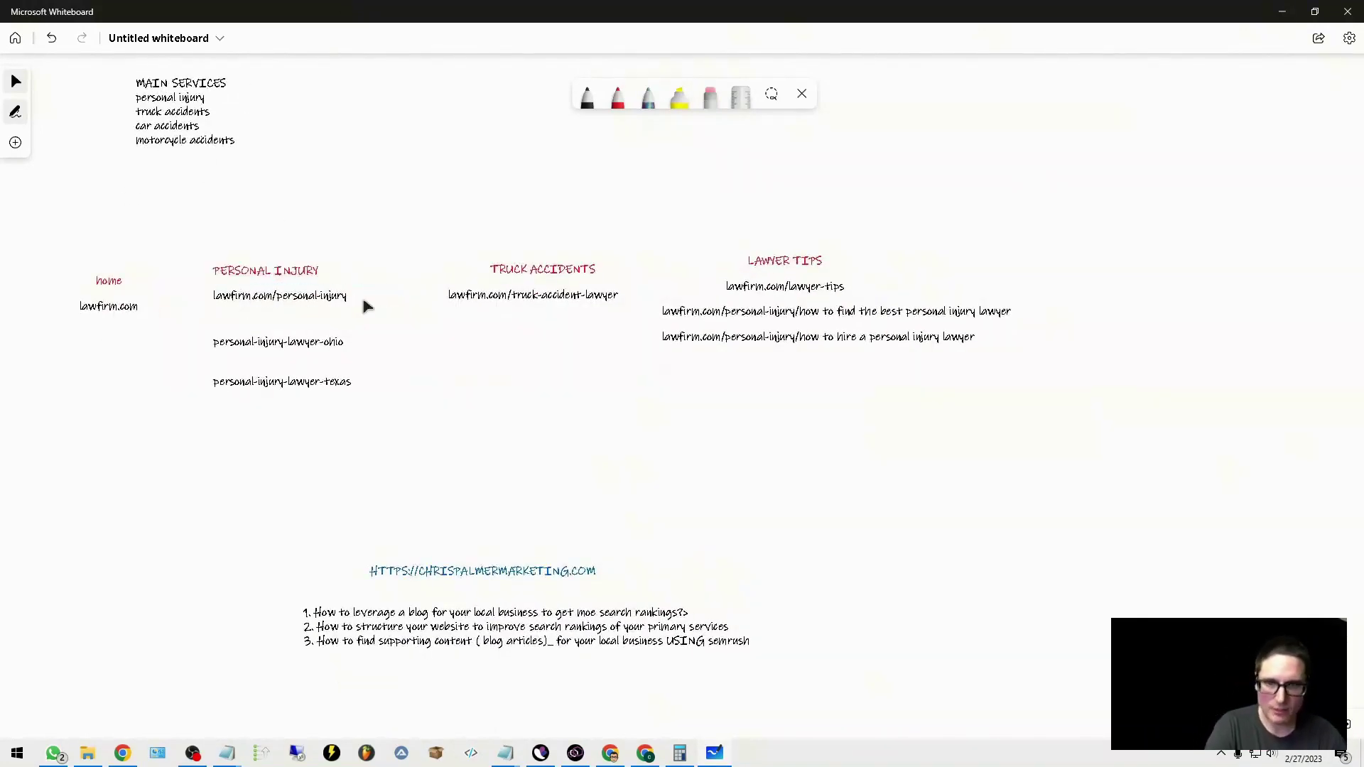
pyautogui.click(281, 306)
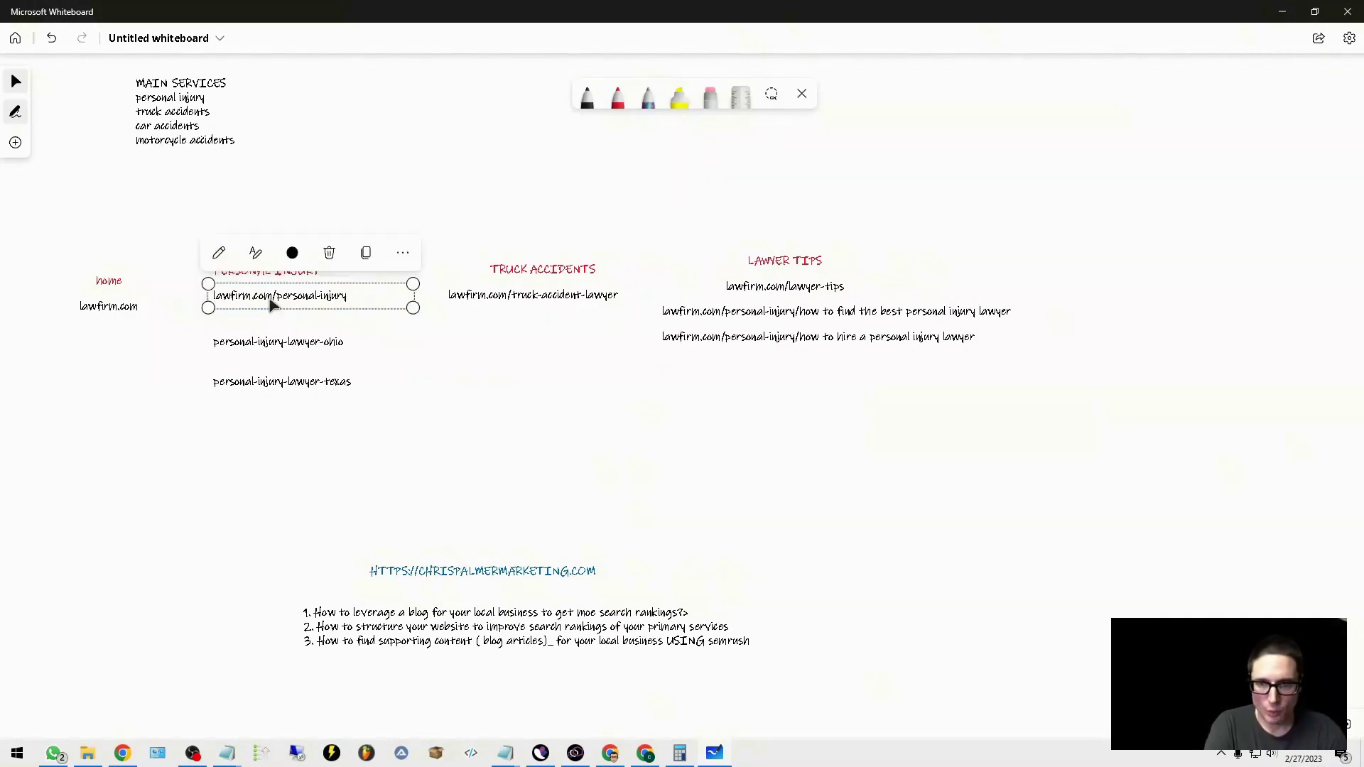
pyautogui.click(1118, 524)
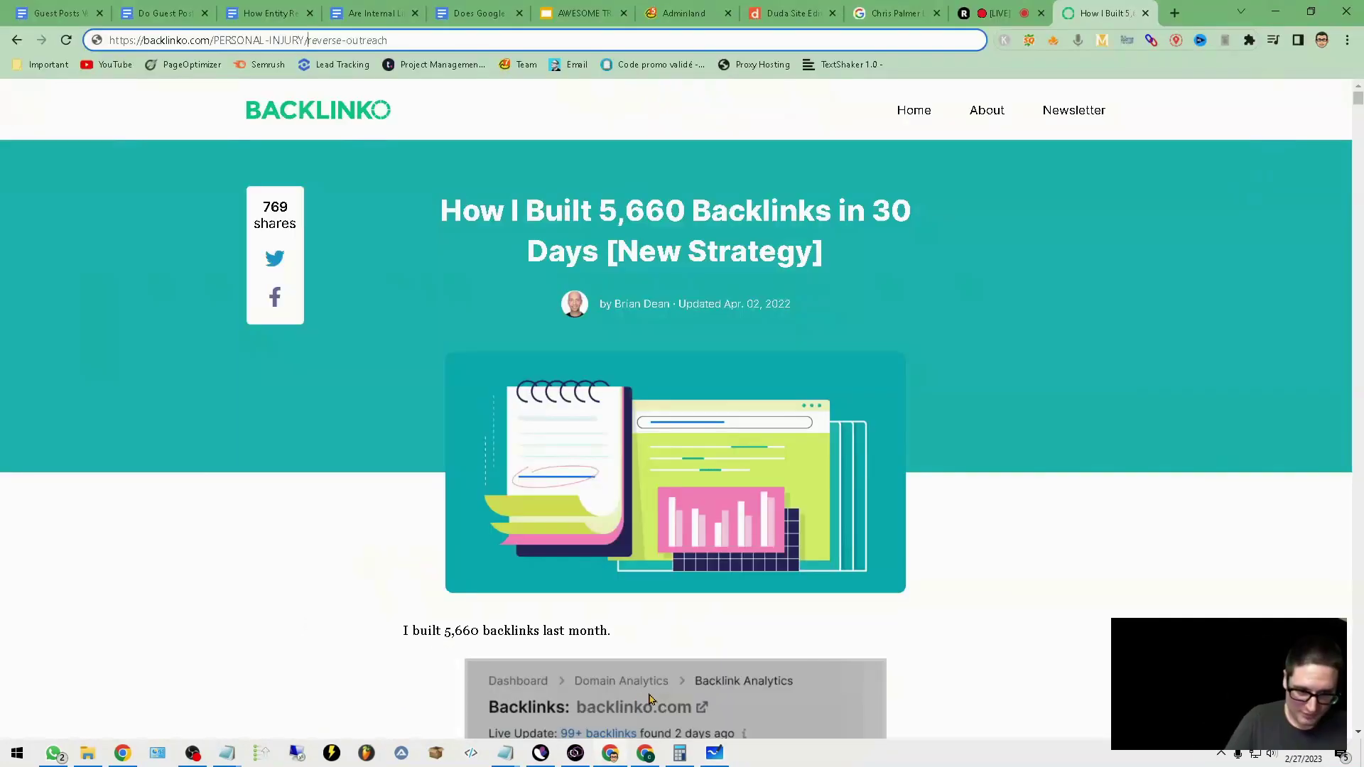
# Step: Switch to Semrush and review the related question keywords for PERSONAL INJURY LAWYER
pyautogui.click(1283, 11)
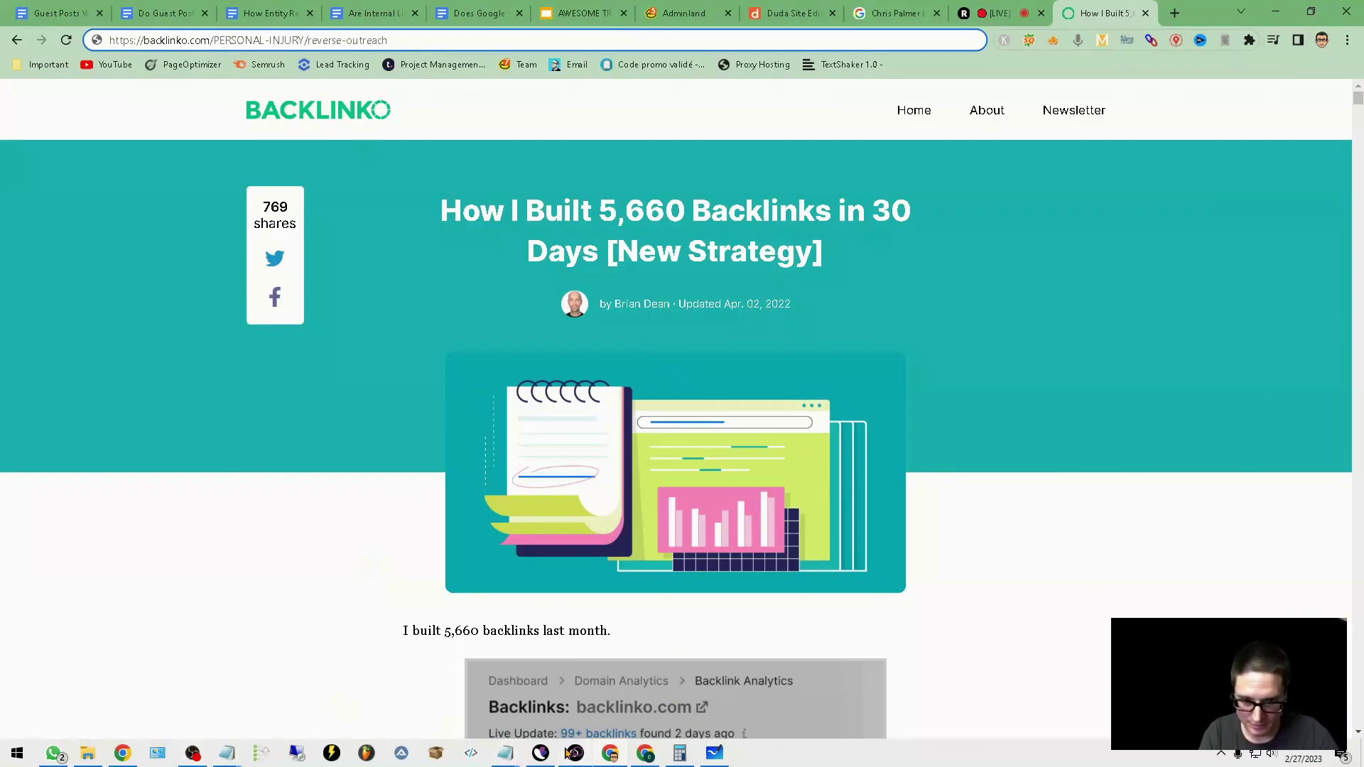
pyautogui.moveTo(569, 752)
pyautogui.click(566, 663)
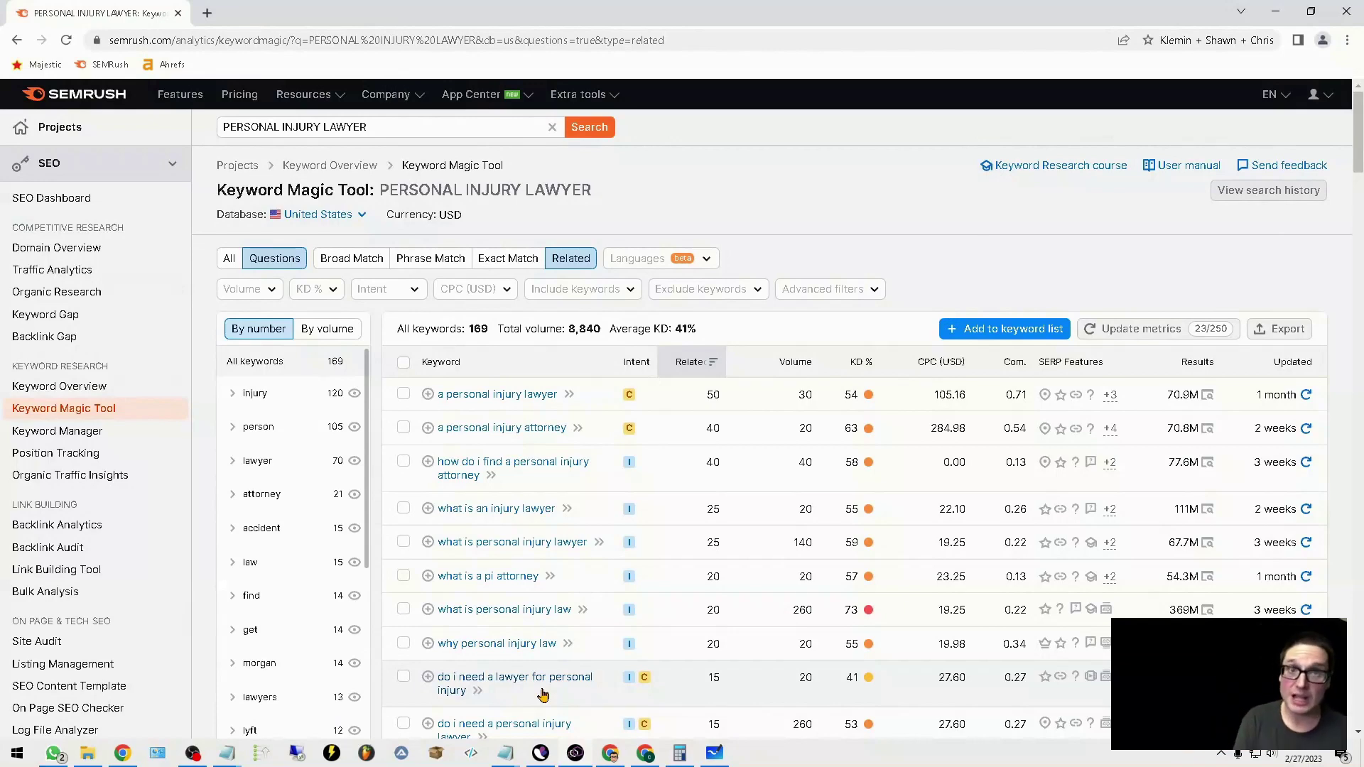
pyautogui.scroll(-2, 543, 695)
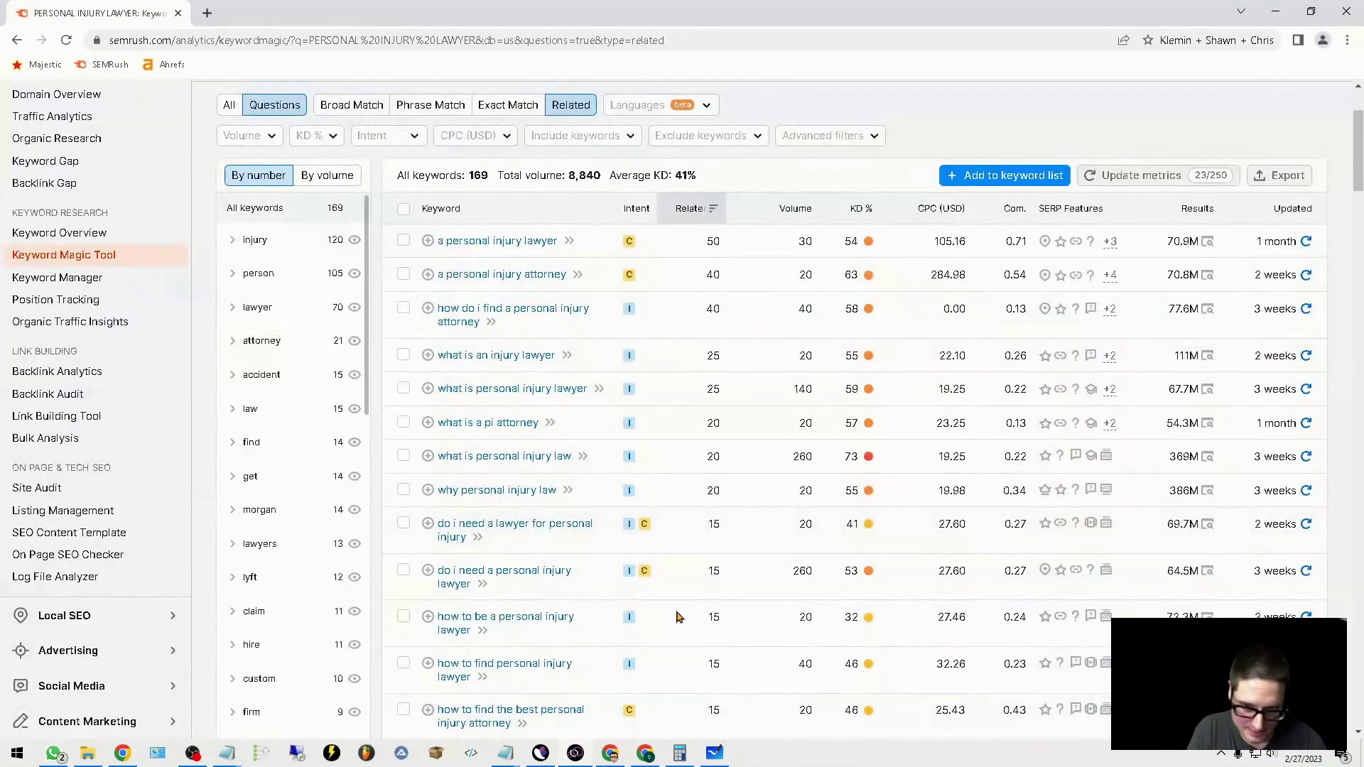
pyautogui.scroll(-3, 474, 380)
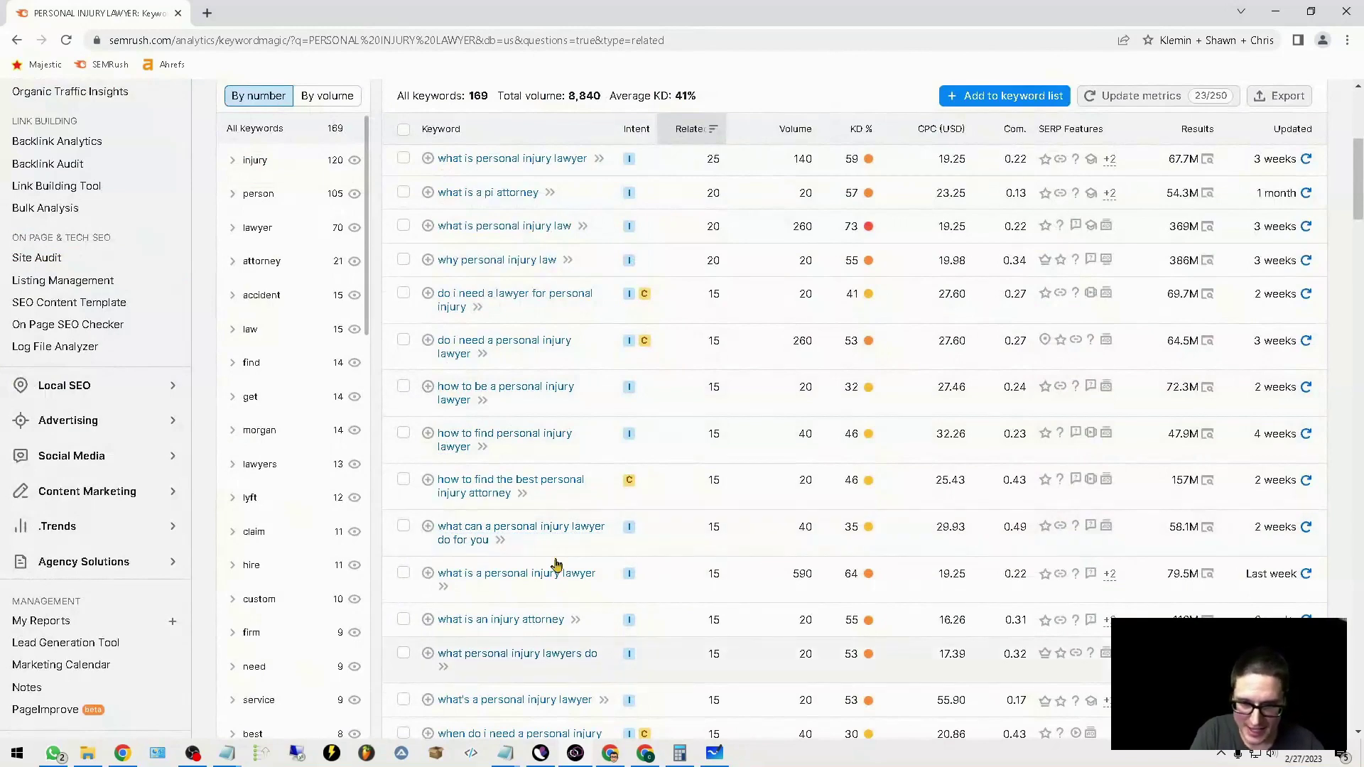
pyautogui.moveTo(438, 383); pyautogui.dragTo(604, 629)
pyautogui.rightClick(532, 438)
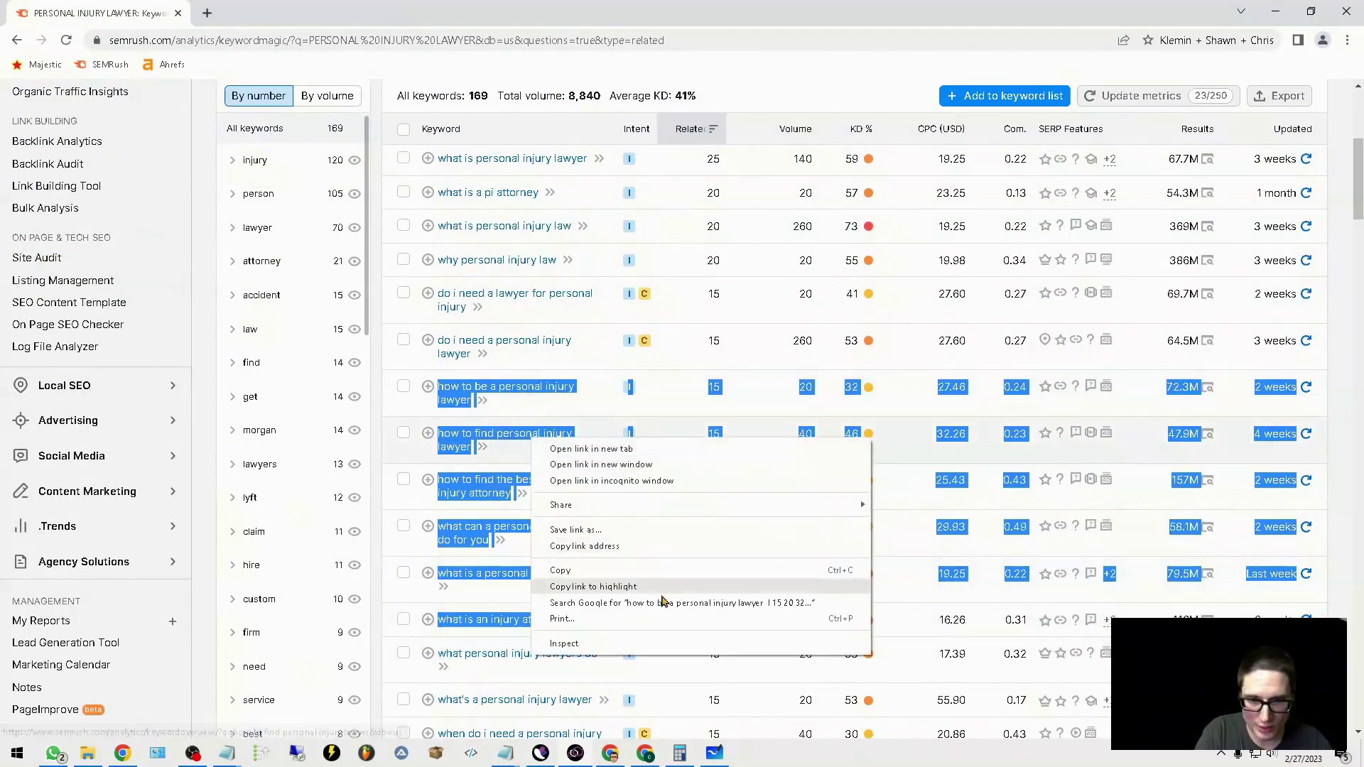
pyautogui.click(575, 566)
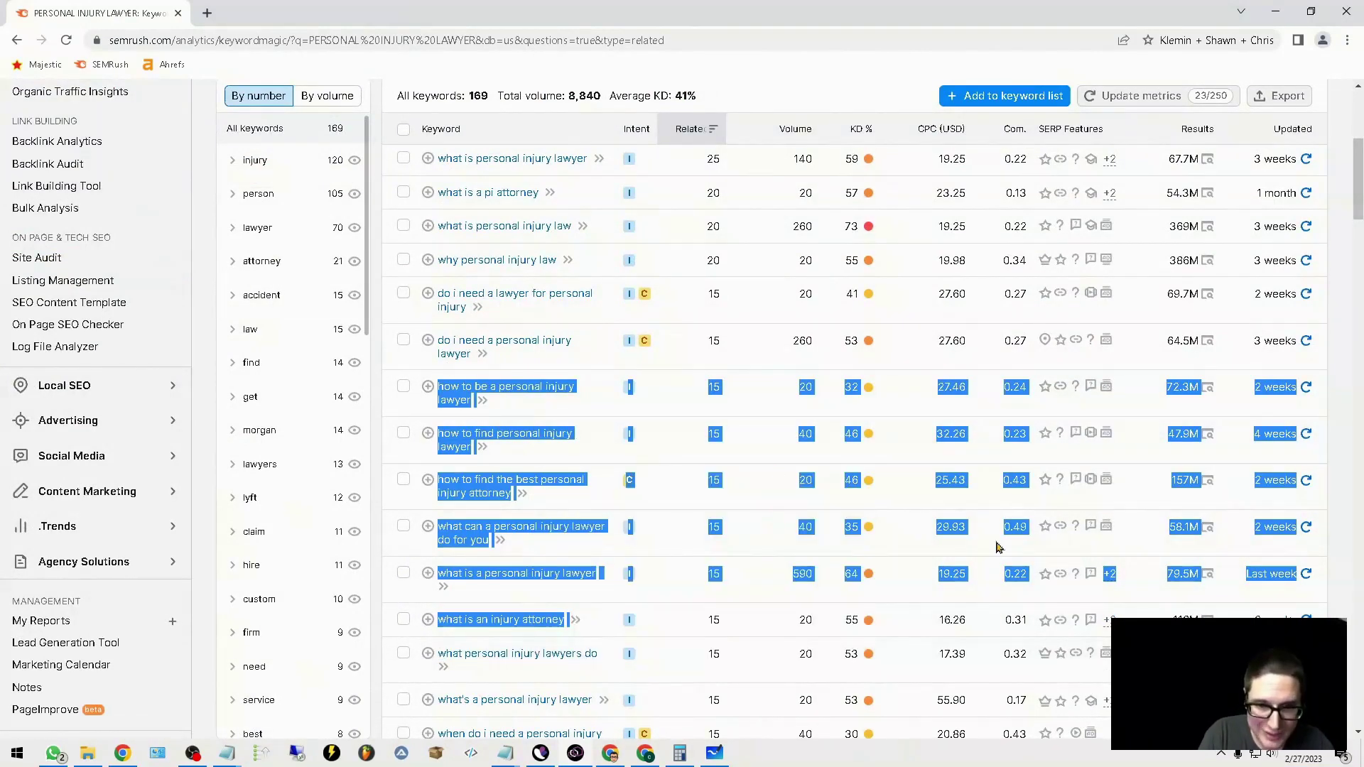
pyautogui.click(512, 416)
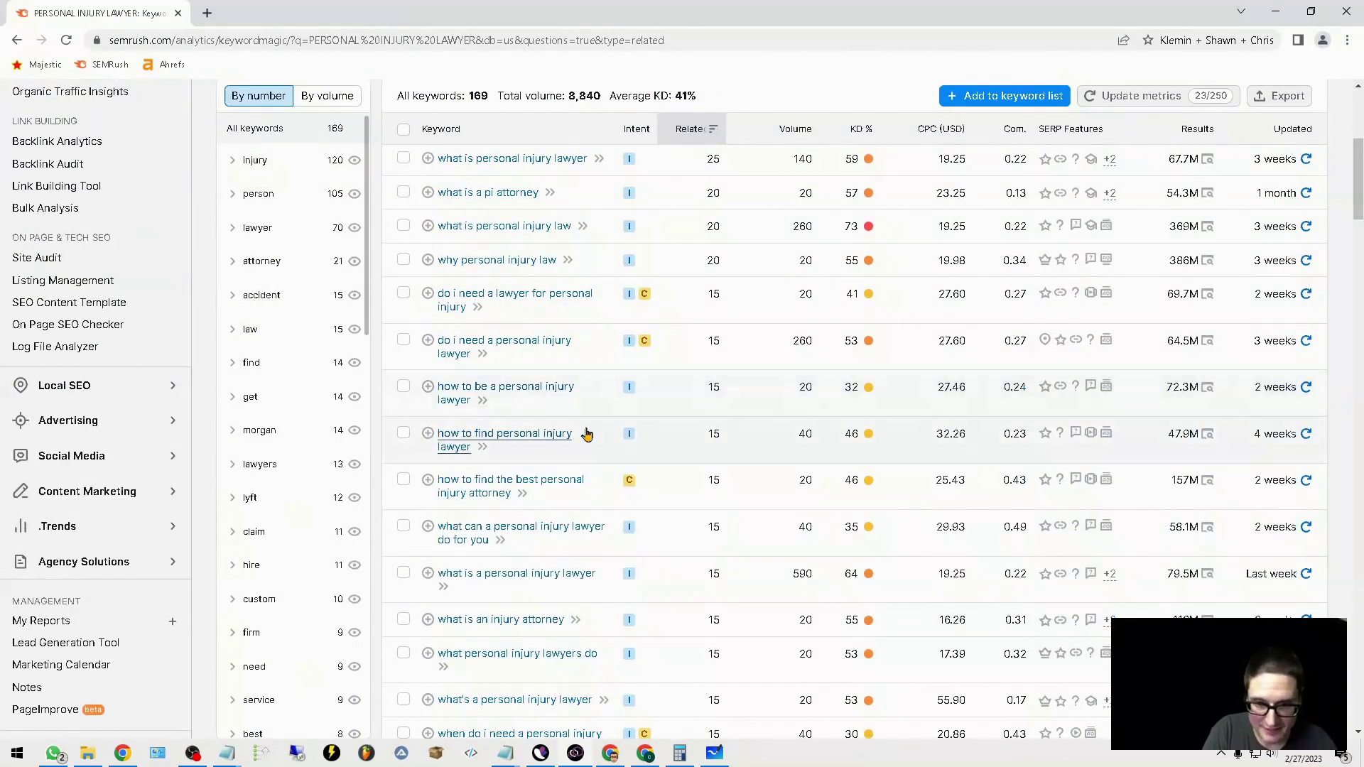
# Step: Copy the keyword "how to be a personal injury lawyer" from the list and return to Microsoft Whiteboard
pyautogui.moveTo(432, 382); pyautogui.dragTo(471, 402)
pyautogui.rightClick(448, 390)
pyautogui.click(491, 521)
pyautogui.click(714, 753)
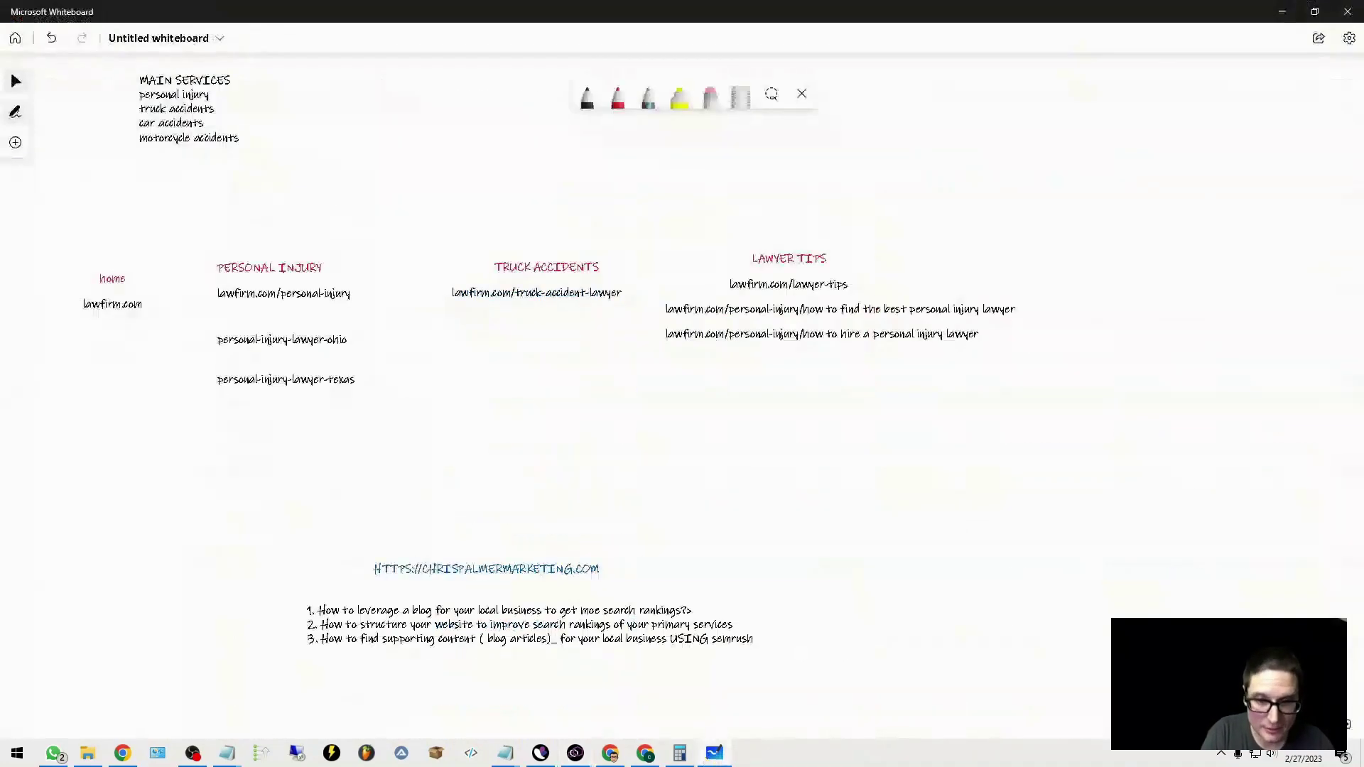
# Step: Add the article address "LAWFIM.COM/personal-injury-ohio/how to be a personal injury lawyer-ohio" below the existing Lawyer Tips addresses
pyautogui.rightClick(734, 367)
pyautogui.click(803, 415)
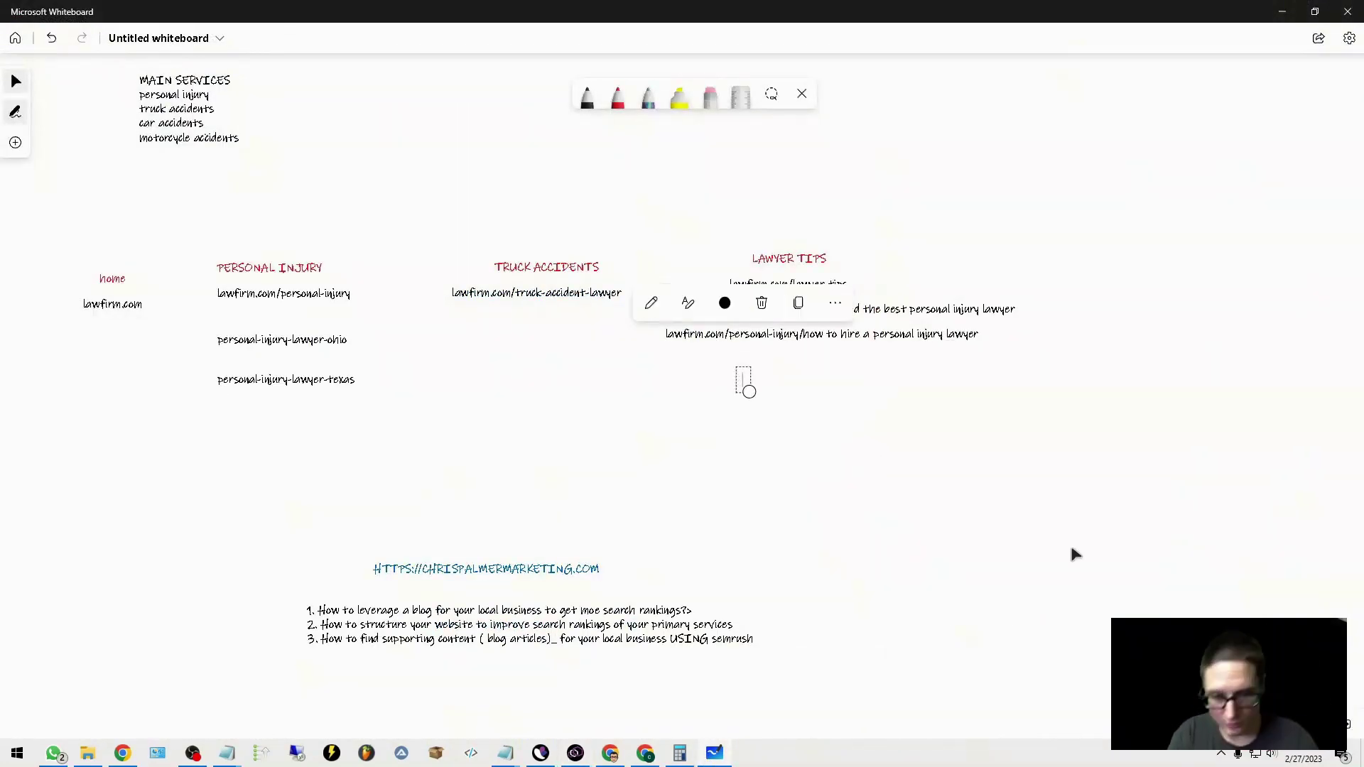
pyautogui.write('LAWFIM.COM/personal')
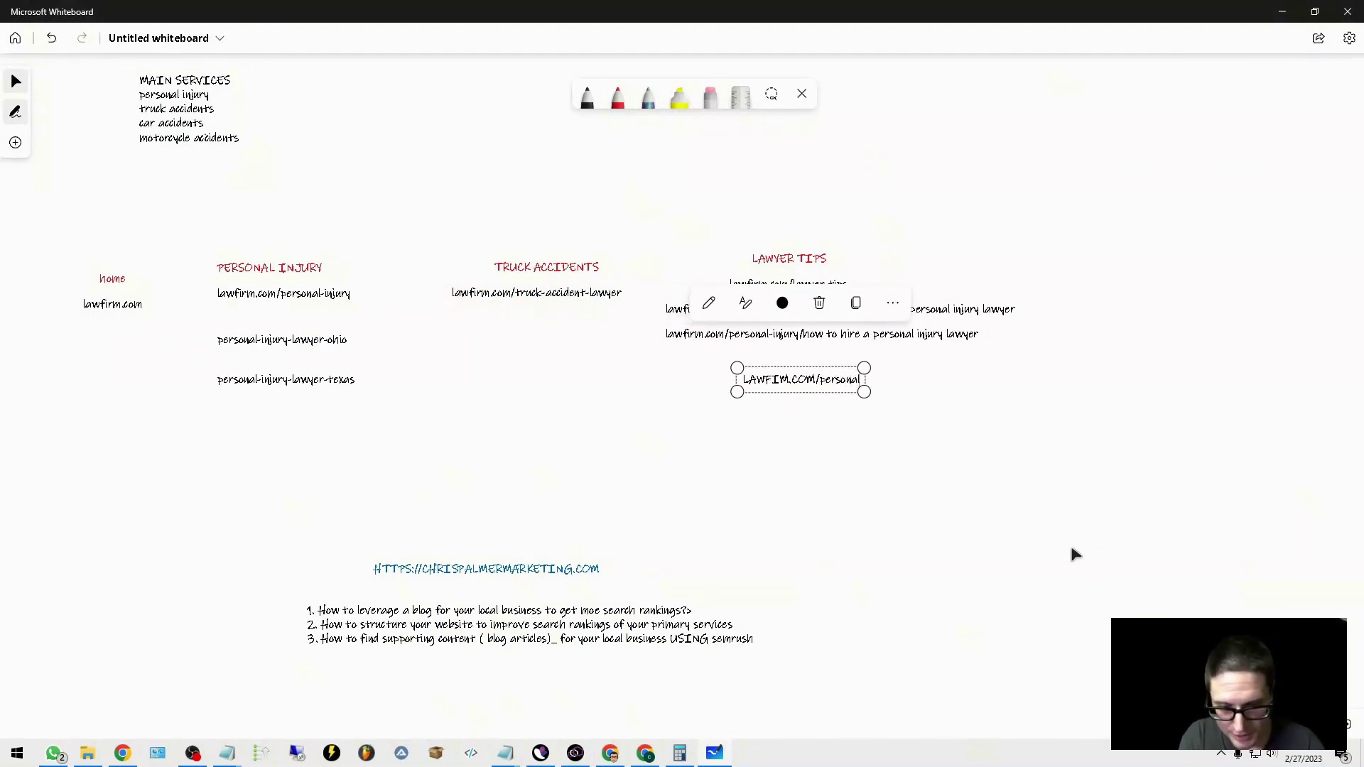
pyautogui.write('-injury-ohio/how to be a personal injury lawyer')
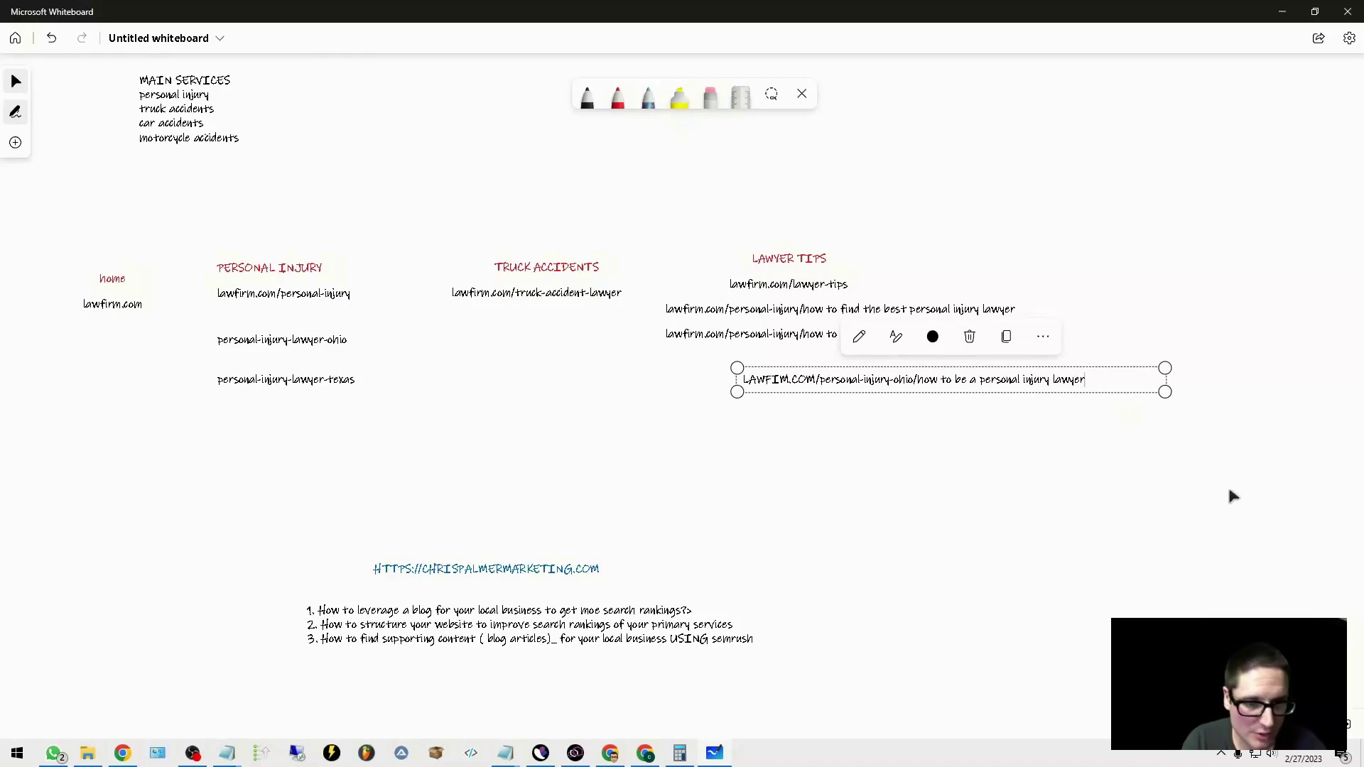
pyautogui.write('-ohio')
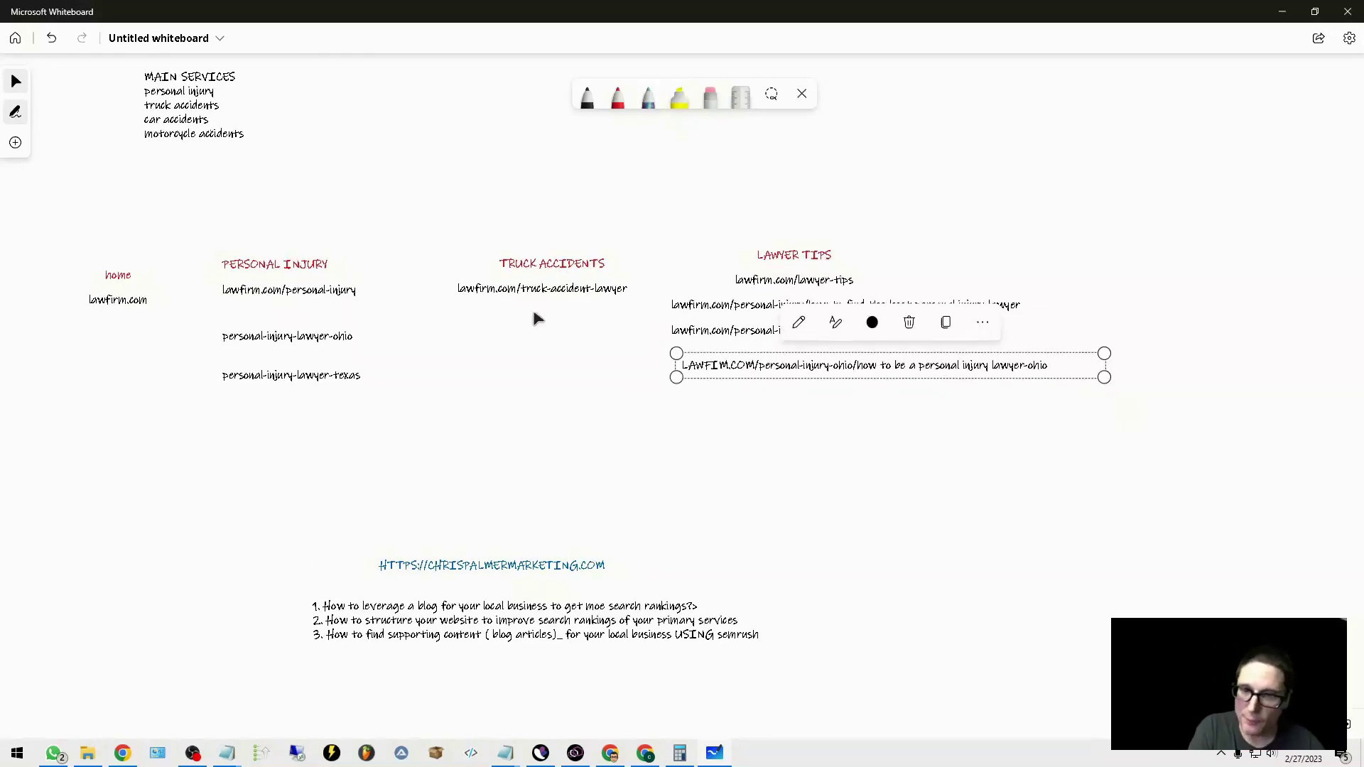
# Step: Move the PERSONAL INJURY heading and the lawfirm.com/personal-injury address higher up, above the Ohio and Texas page addresses
pyautogui.click(244, 269)
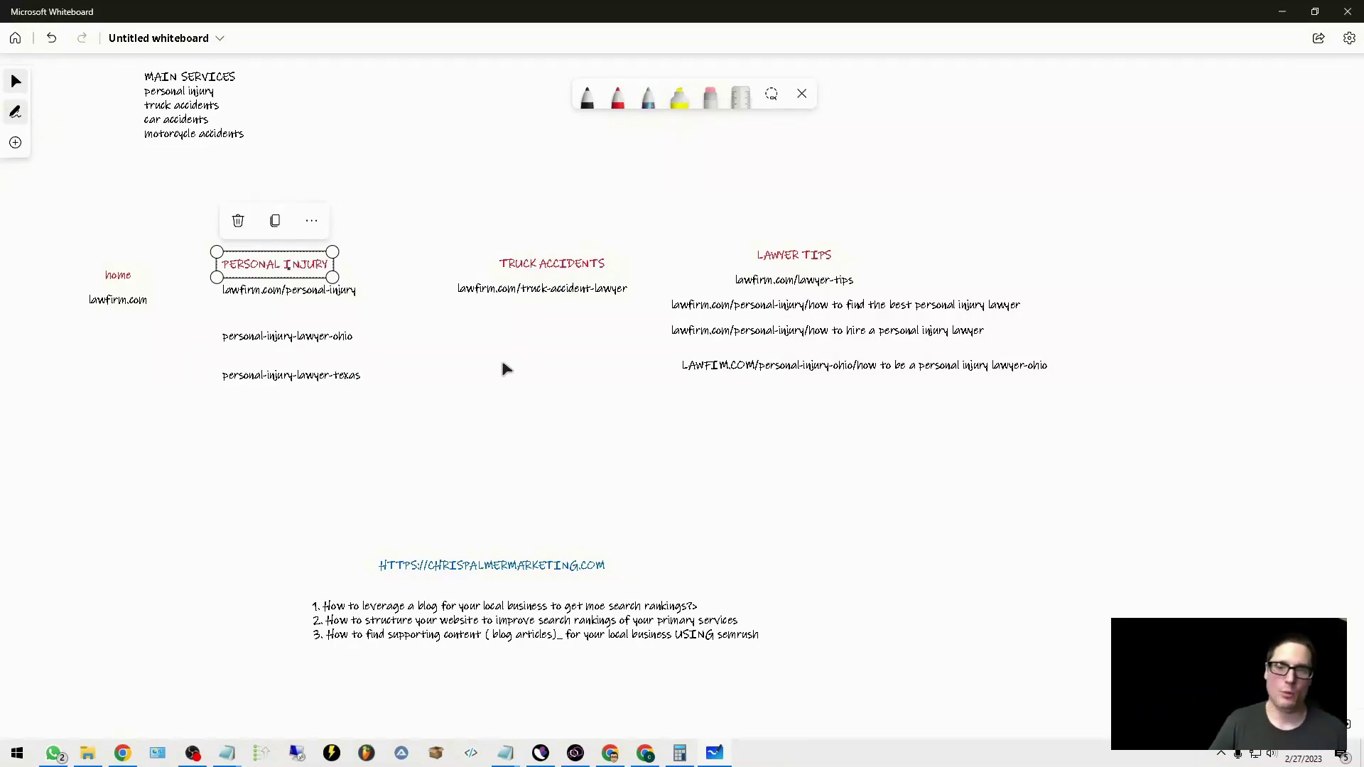
pyautogui.click(434, 366)
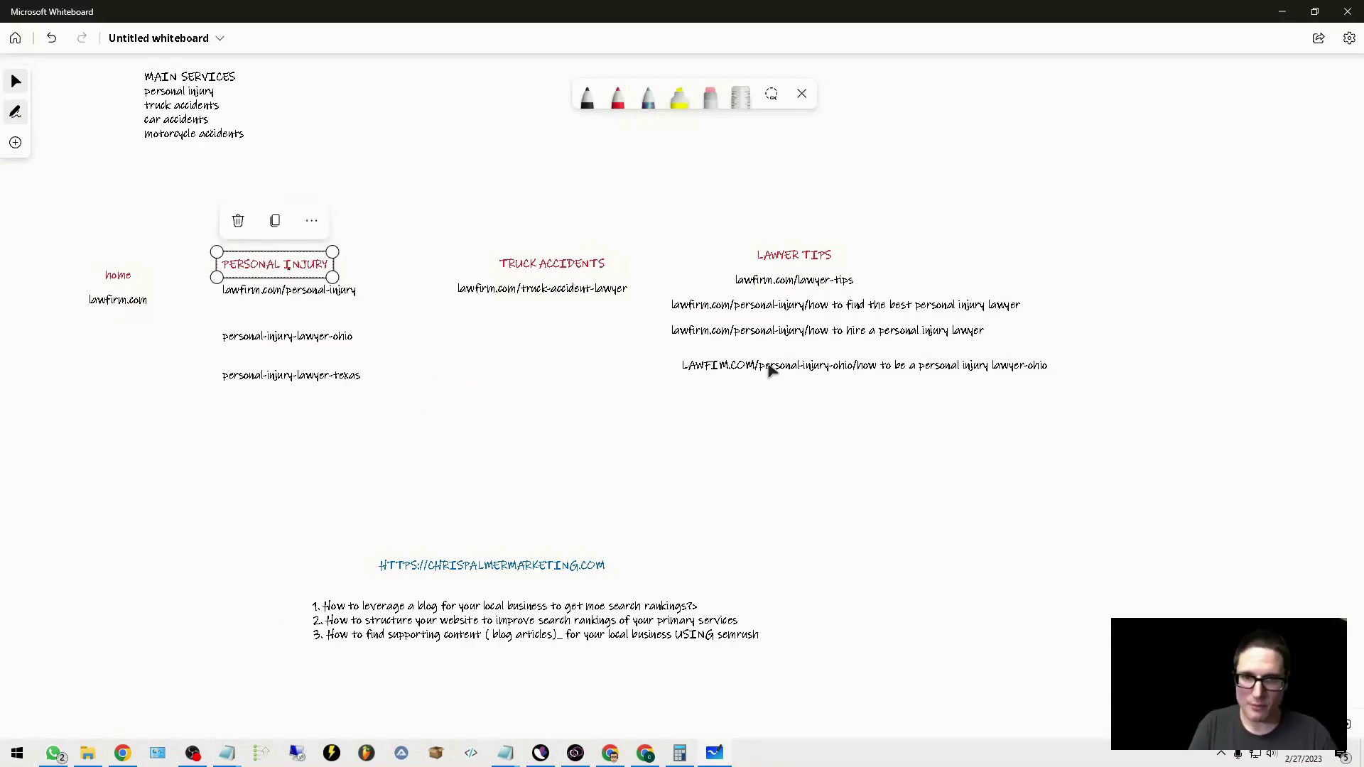
pyautogui.moveTo(245, 253); pyautogui.dragTo(253, 223)
pyautogui.click(305, 301)
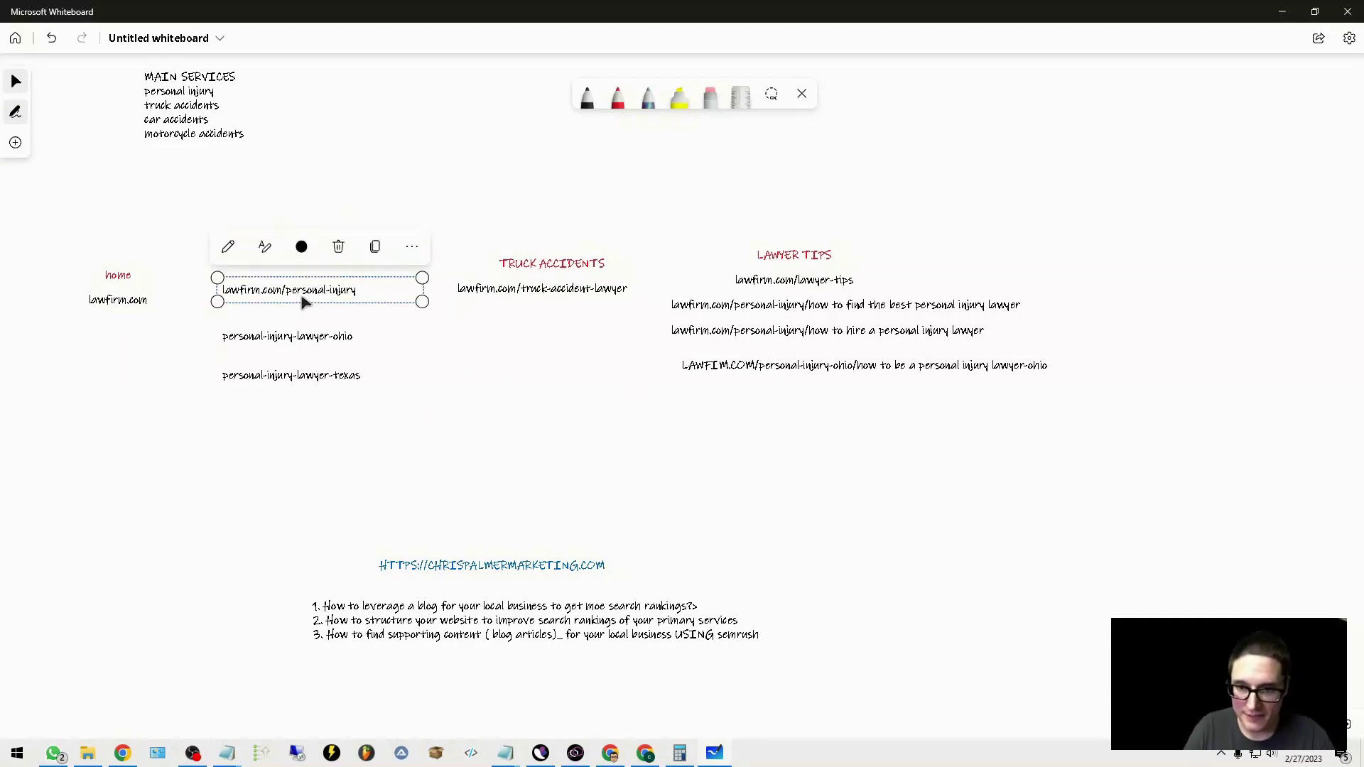
pyautogui.moveTo(305, 301); pyautogui.dragTo(306, 219)
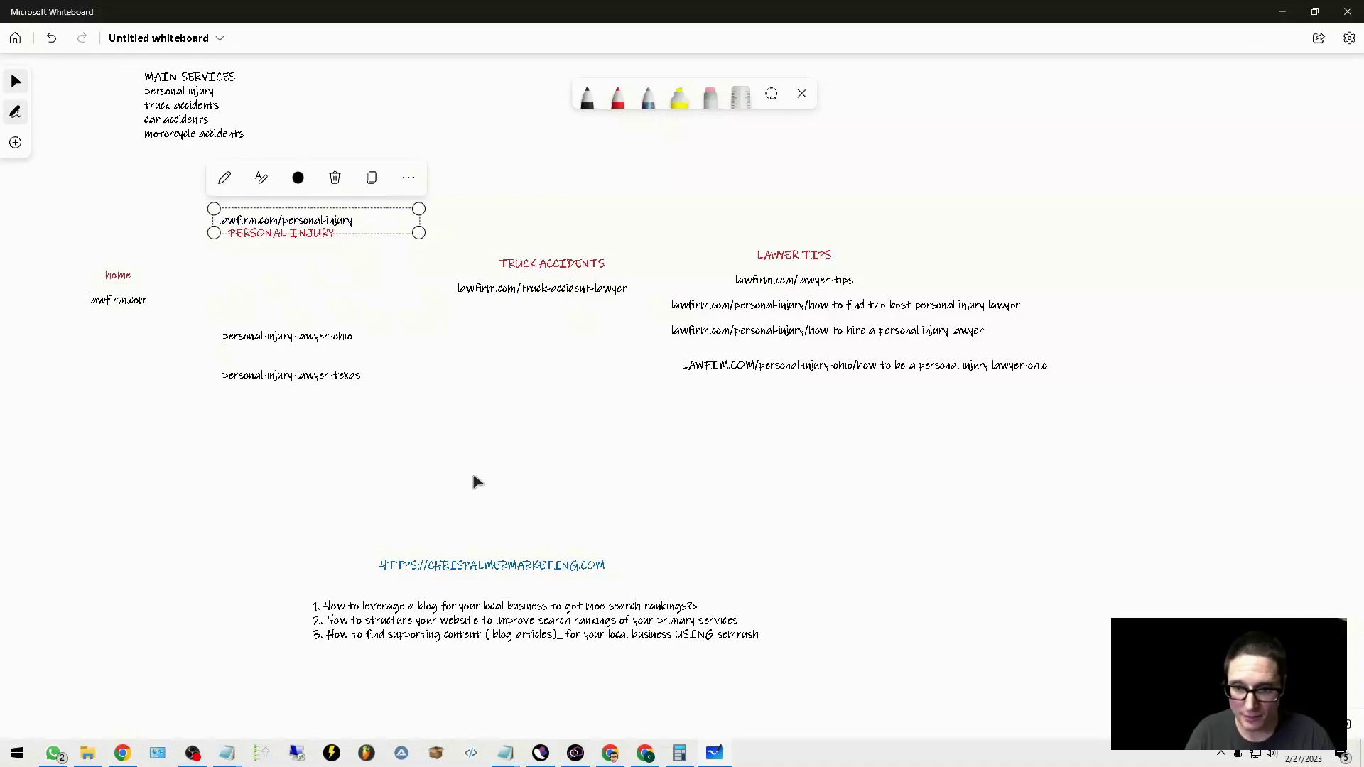
pyautogui.click(174, 307)
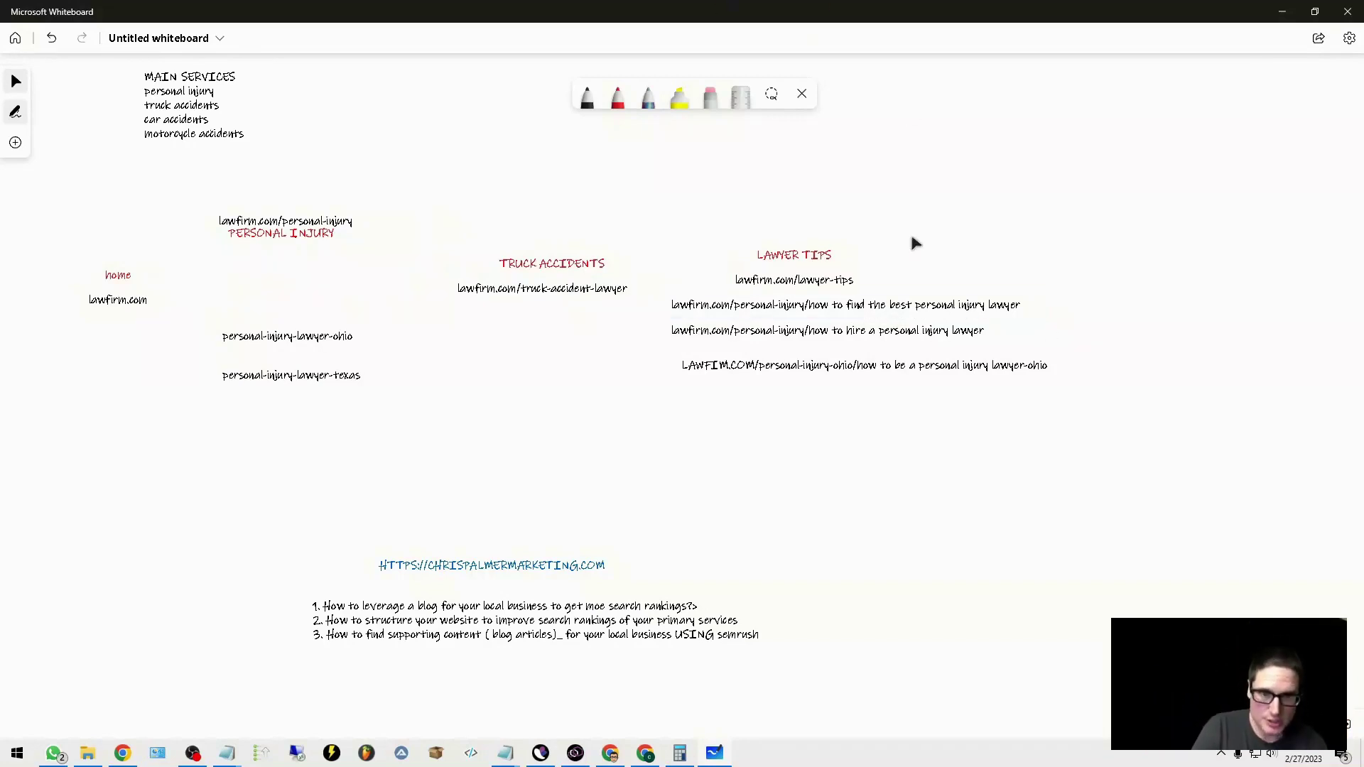
# Step: Draw black pen arrows from the three Lawyer Tips article addresses to the Personal Injury page
pyautogui.click(587, 96)
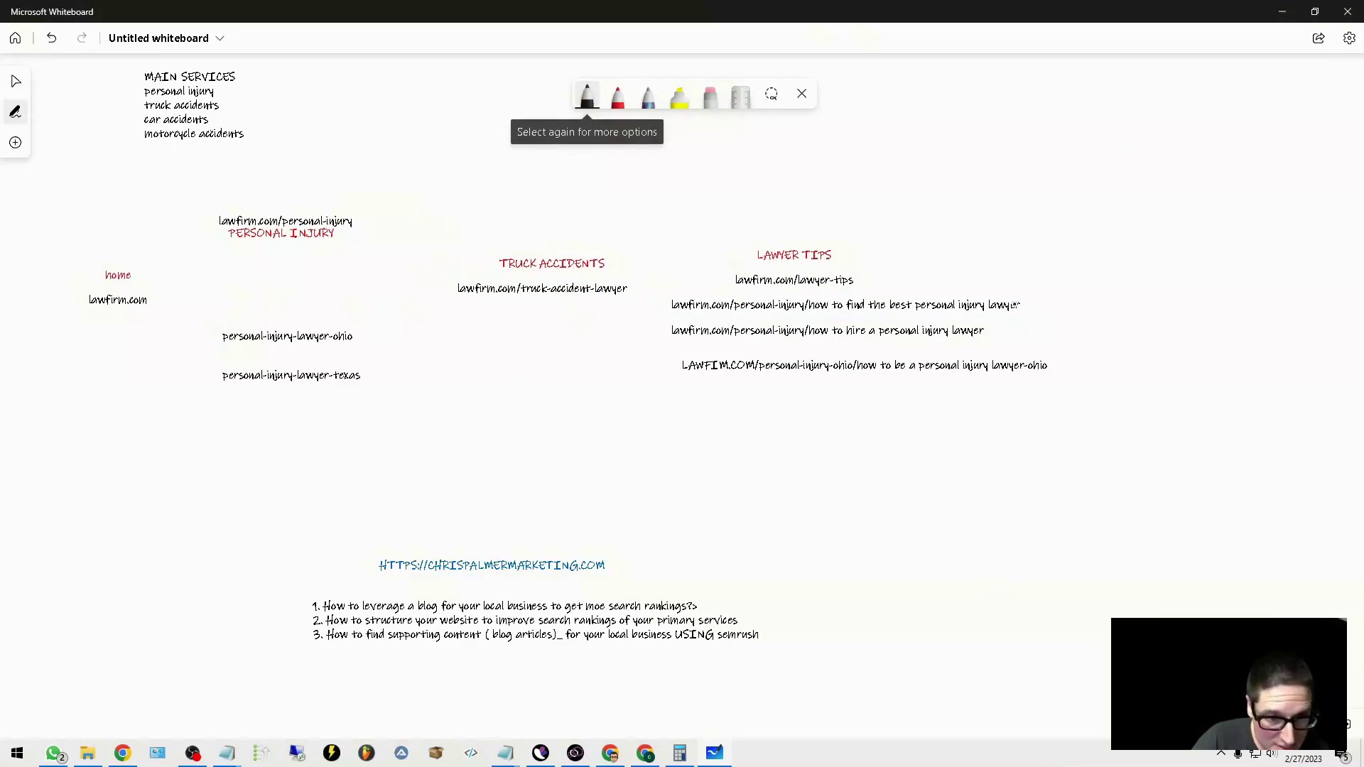
pyautogui.moveTo(1012, 302)
pyautogui.mouseDown()
pyautogui.moveTo(953, 249)
pyautogui.moveTo(767, 158)
pyautogui.moveTo(334, 172)
pyautogui.moveTo(310, 199)
pyautogui.moveTo(340, 192)
pyautogui.mouseUp()
pyautogui.moveTo(672, 331)
pyautogui.mouseDown()
pyautogui.moveTo(417, 301)
pyautogui.moveTo(350, 262)
pyautogui.moveTo(400, 270)
pyautogui.mouseUp()
pyautogui.moveTo(686, 374)
pyautogui.mouseDown()
pyautogui.moveTo(420, 338)
pyautogui.moveTo(304, 274)
pyautogui.mouseUp()
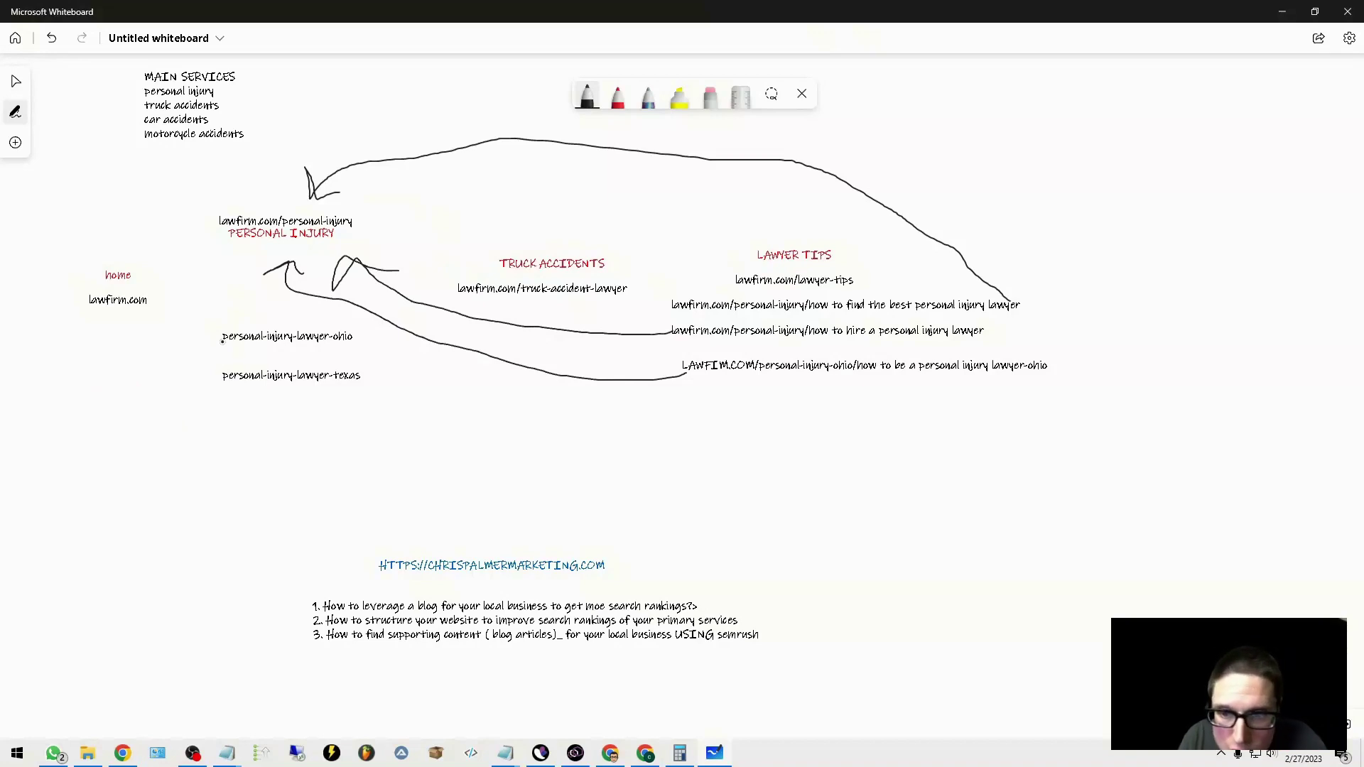
# Step: Draw black pen arrows from the Ohio and Texas addresses to Personal Injury, plus a vertical double-headed arrow beside the home page
pyautogui.moveTo(222, 341)
pyautogui.mouseDown()
pyautogui.moveTo(216, 264)
pyautogui.moveTo(228, 251)
pyautogui.moveTo(247, 273)
pyautogui.mouseUp()
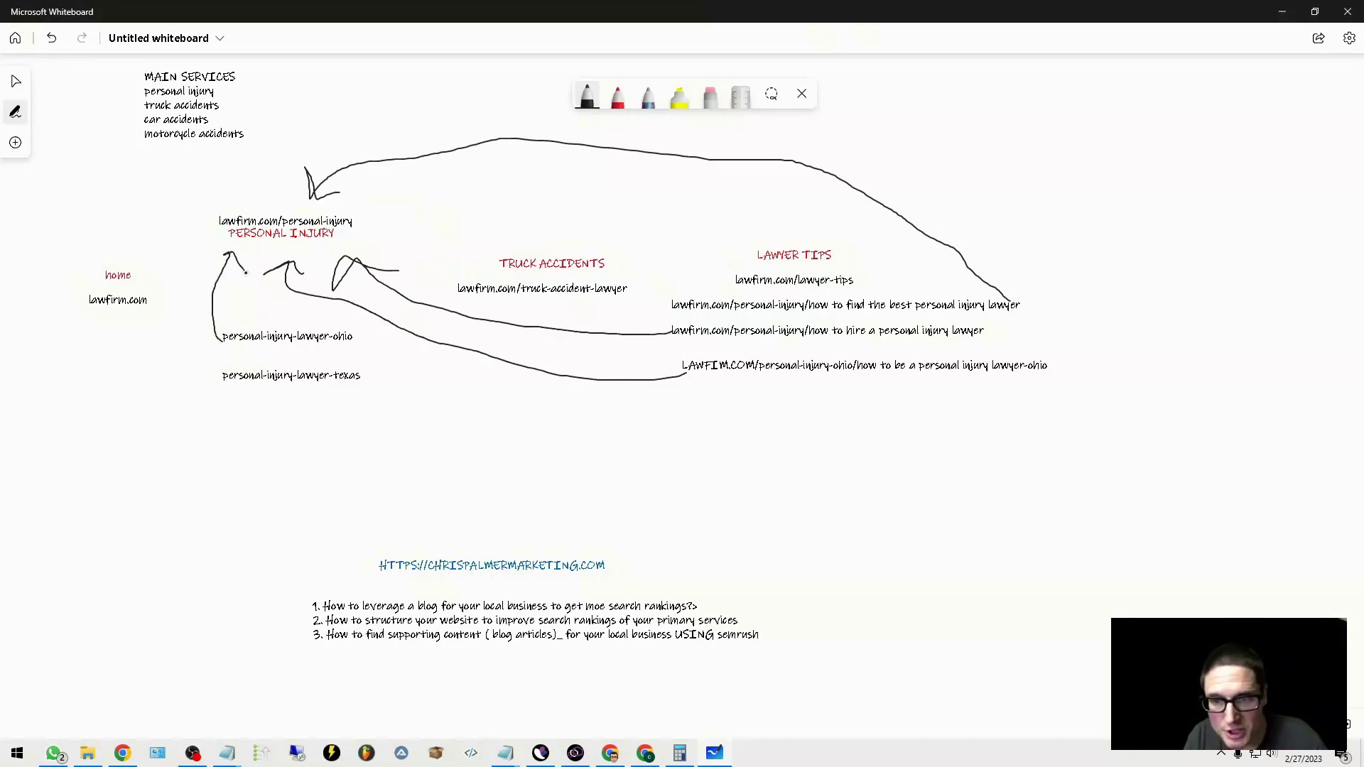
pyautogui.moveTo(221, 385)
pyautogui.mouseDown()
pyautogui.moveTo(201, 260)
pyautogui.moveTo(225, 242)
pyautogui.moveTo(171, 217)
pyautogui.moveTo(148, 497)
pyautogui.mouseUp()
pyautogui.moveTo(140, 451)
pyautogui.mouseDown()
pyautogui.moveTo(147, 498)
pyautogui.moveTo(196, 449)
pyautogui.mouseUp()
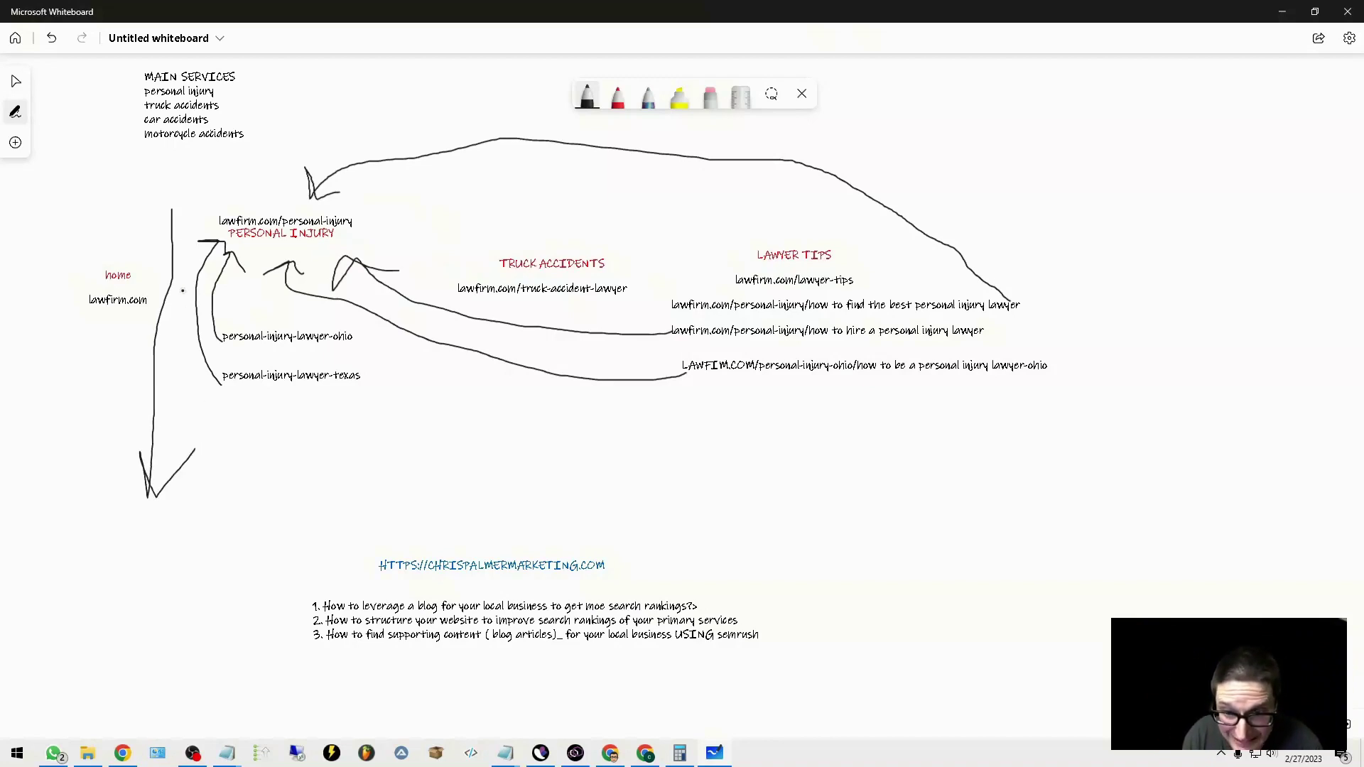
pyautogui.moveTo(175, 204); pyautogui.dragTo(130, 241)
pyautogui.moveTo(171, 201); pyautogui.dragTo(199, 243)
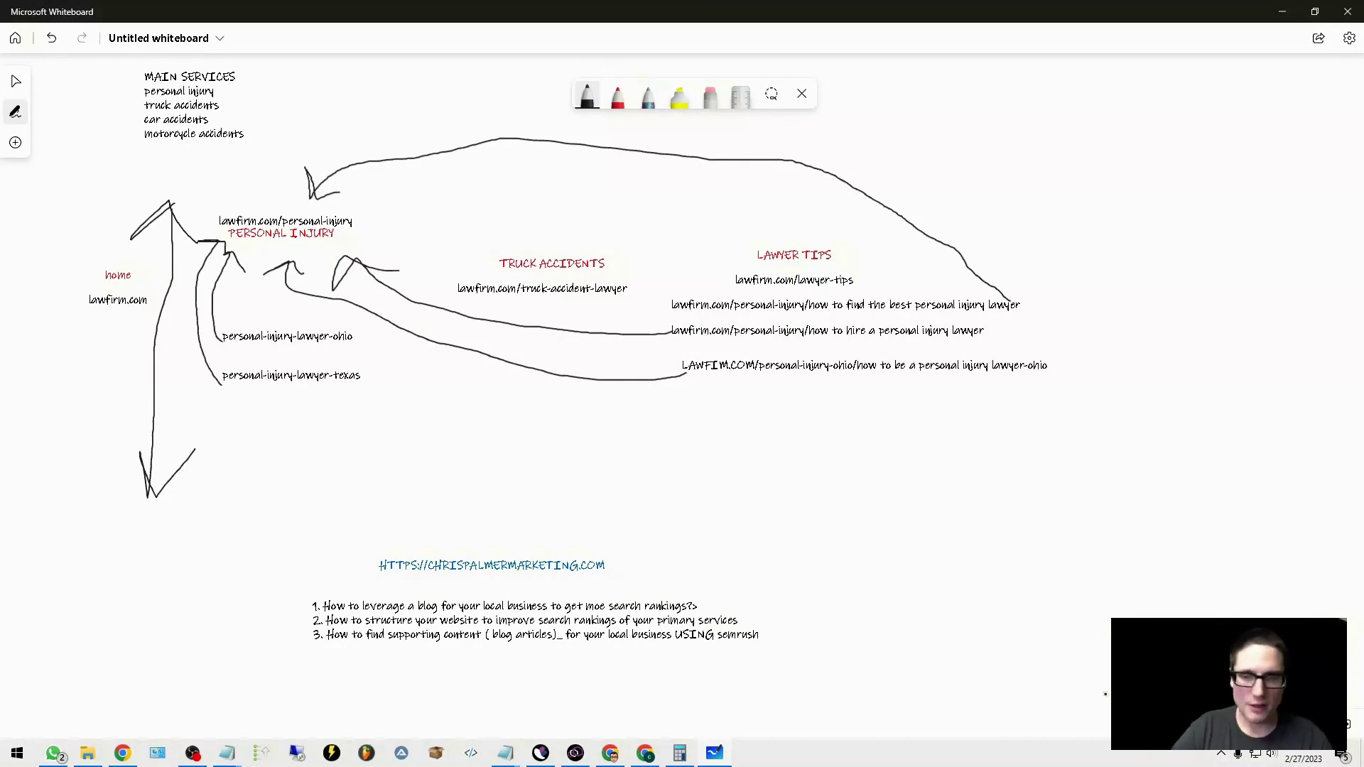
# Step: Undo all the black arrows on the whiteboard and leave the pen tool
pyautogui.click(49, 38)
pyautogui.click(49, 39)
pyautogui.click(50, 38)
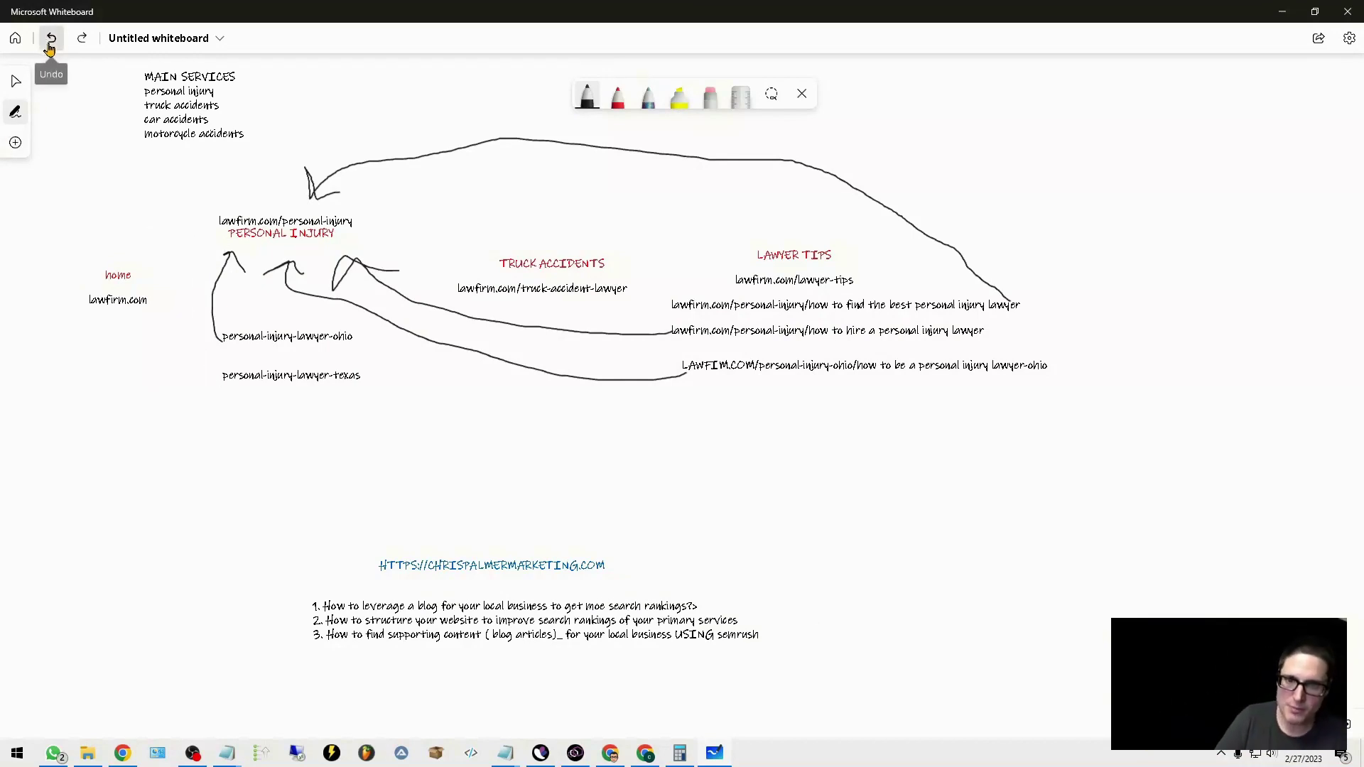
pyautogui.click(50, 39)
pyautogui.click(49, 38)
pyautogui.click(49, 39)
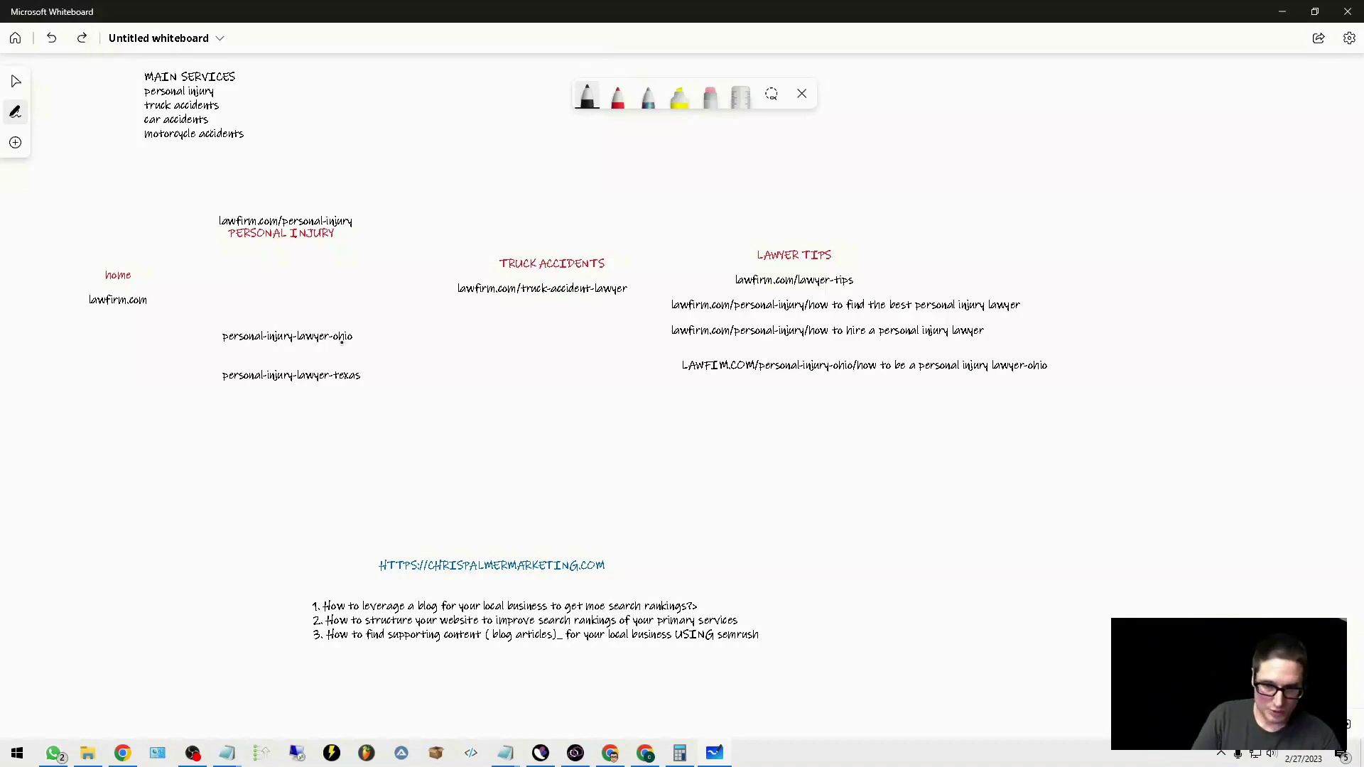
pyautogui.press('Escape')
# Step: Move the personal-injury-lawyer-ohio and personal-injury-lawyer-texas addresses up under the PERSONAL INJURY heading
pyautogui.click(286, 335)
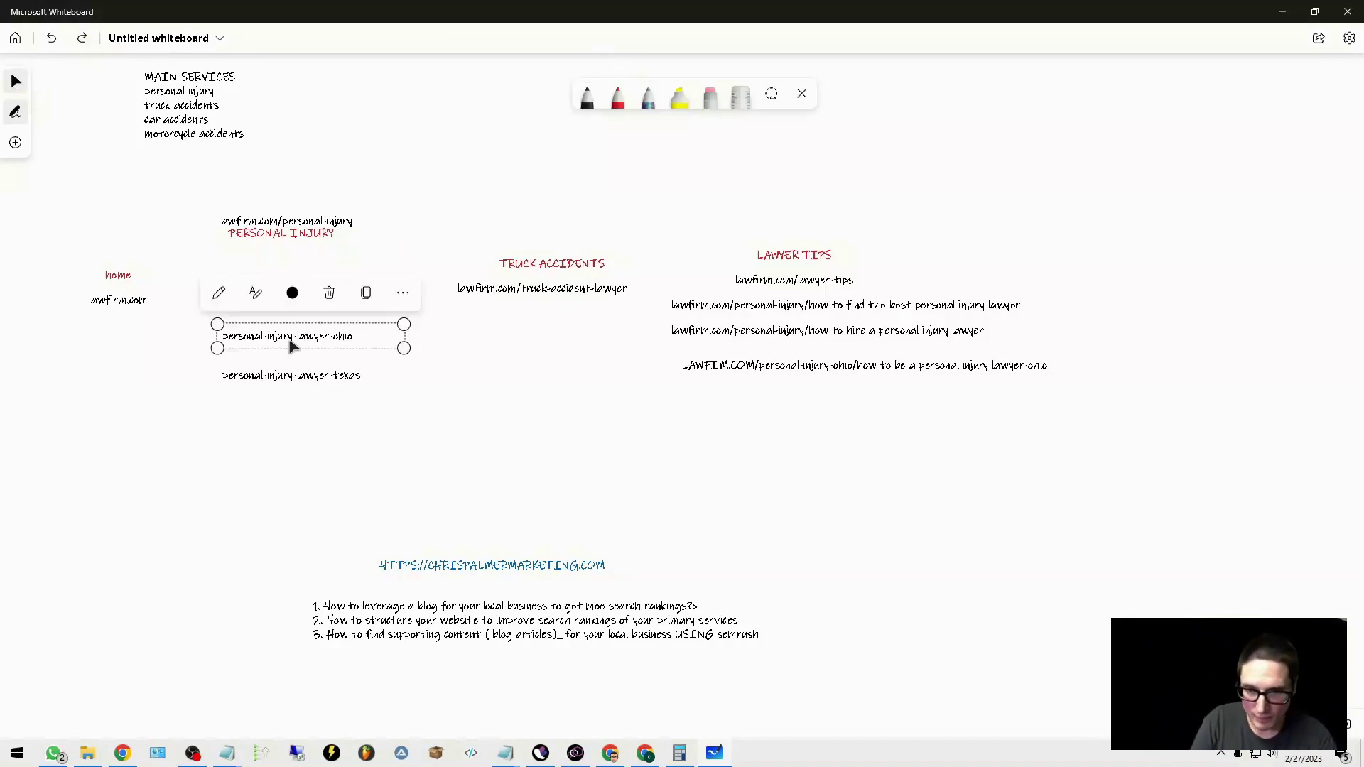
pyautogui.moveTo(287, 336); pyautogui.dragTo(284, 268)
pyautogui.click(329, 384)
pyautogui.moveTo(329, 383); pyautogui.dragTo(323, 314)
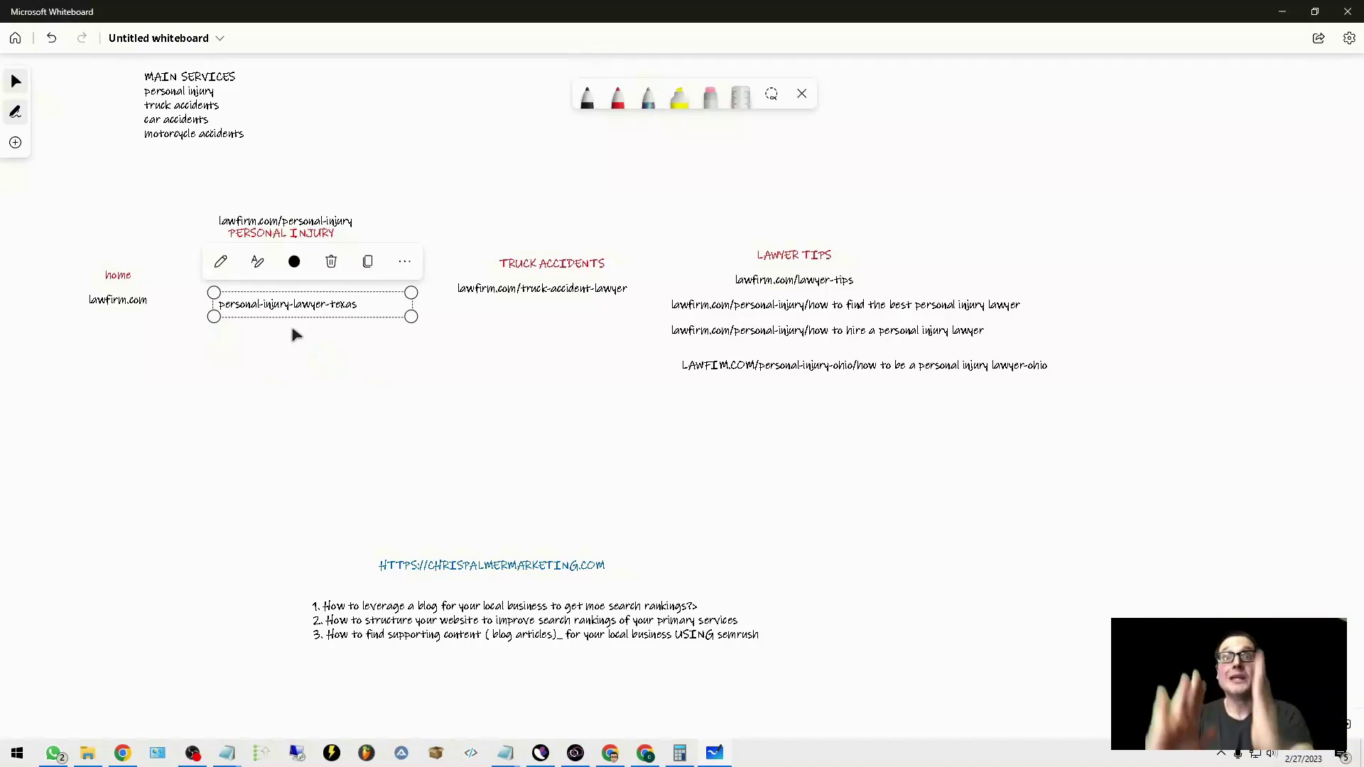
# Step: Move the three personal injury article addresses from Lawyer Tips to below the Texas address in the Personal Injury group
pyautogui.click(827, 306)
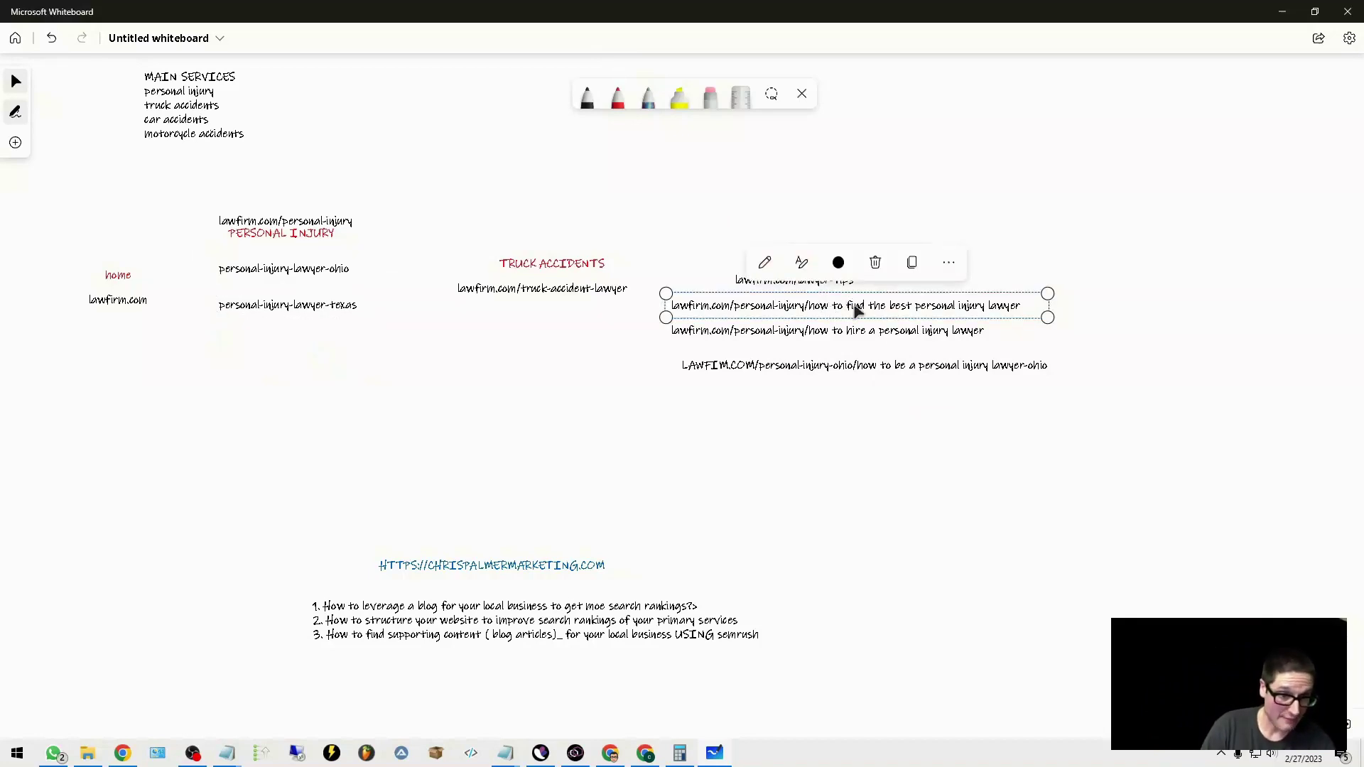
pyautogui.moveTo(855, 316); pyautogui.dragTo(342, 361)
pyautogui.moveTo(789, 376); pyautogui.dragTo(352, 389)
pyautogui.moveTo(857, 331); pyautogui.dragTo(344, 390)
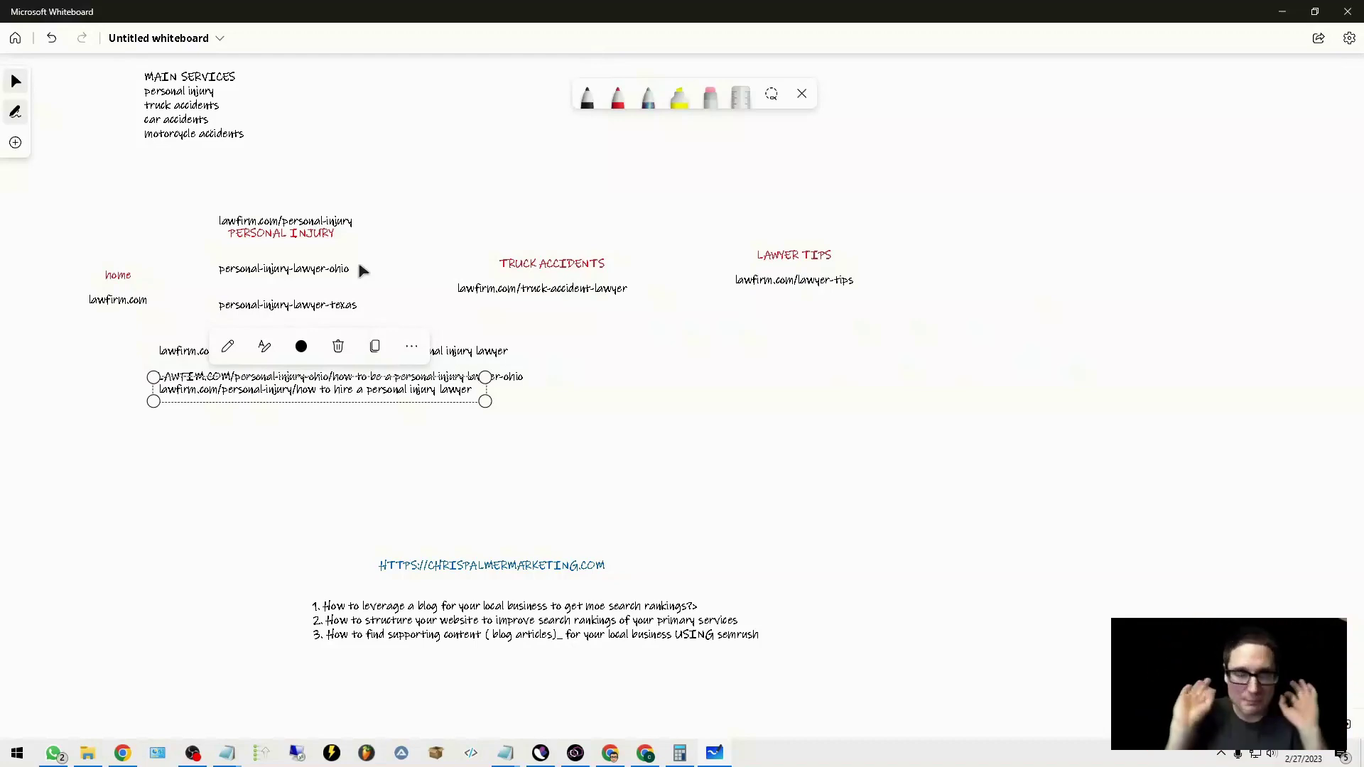
# Step: Move the TRUCK ACCIDENTS heading and the lawfirm.com/truck-accident-lawyer address up, roughly level with the Personal Injury heading
pyautogui.click(554, 274)
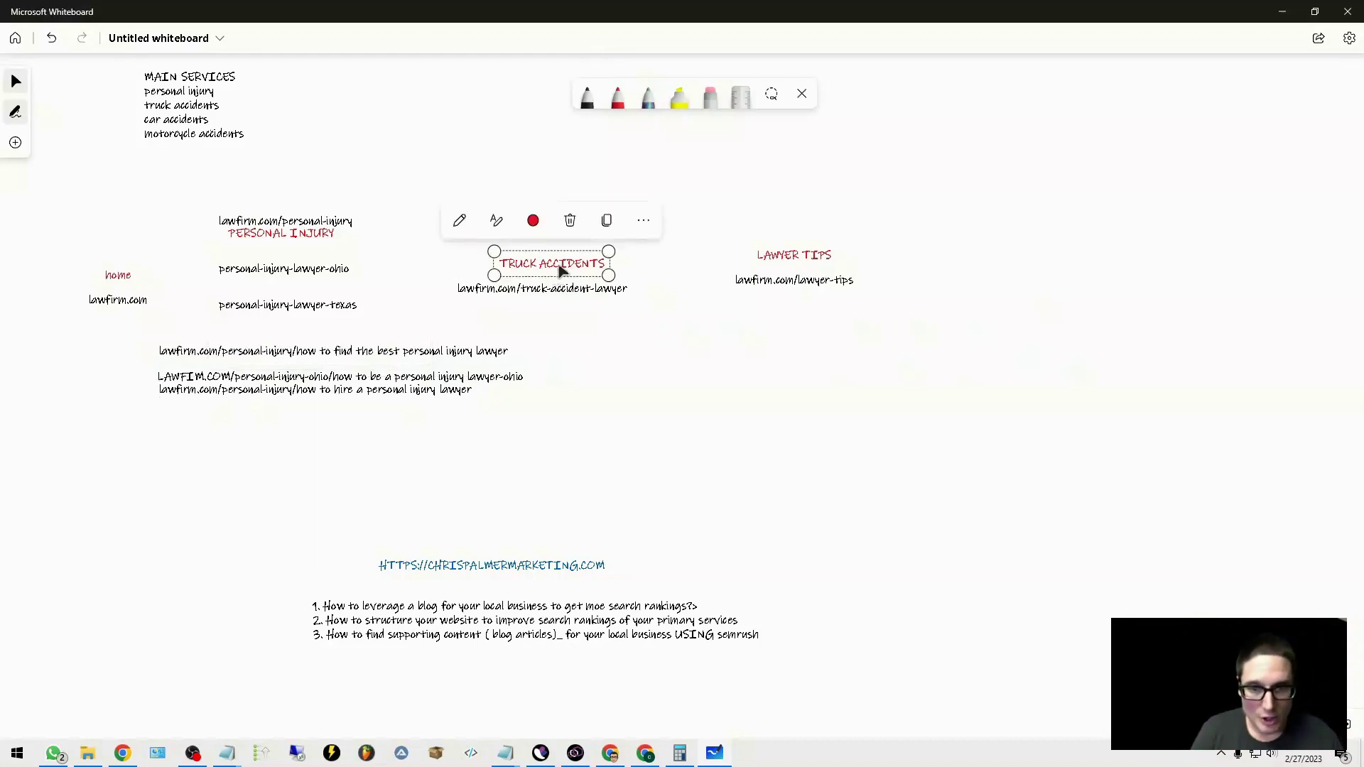
pyautogui.moveTo(554, 275); pyautogui.dragTo(583, 247)
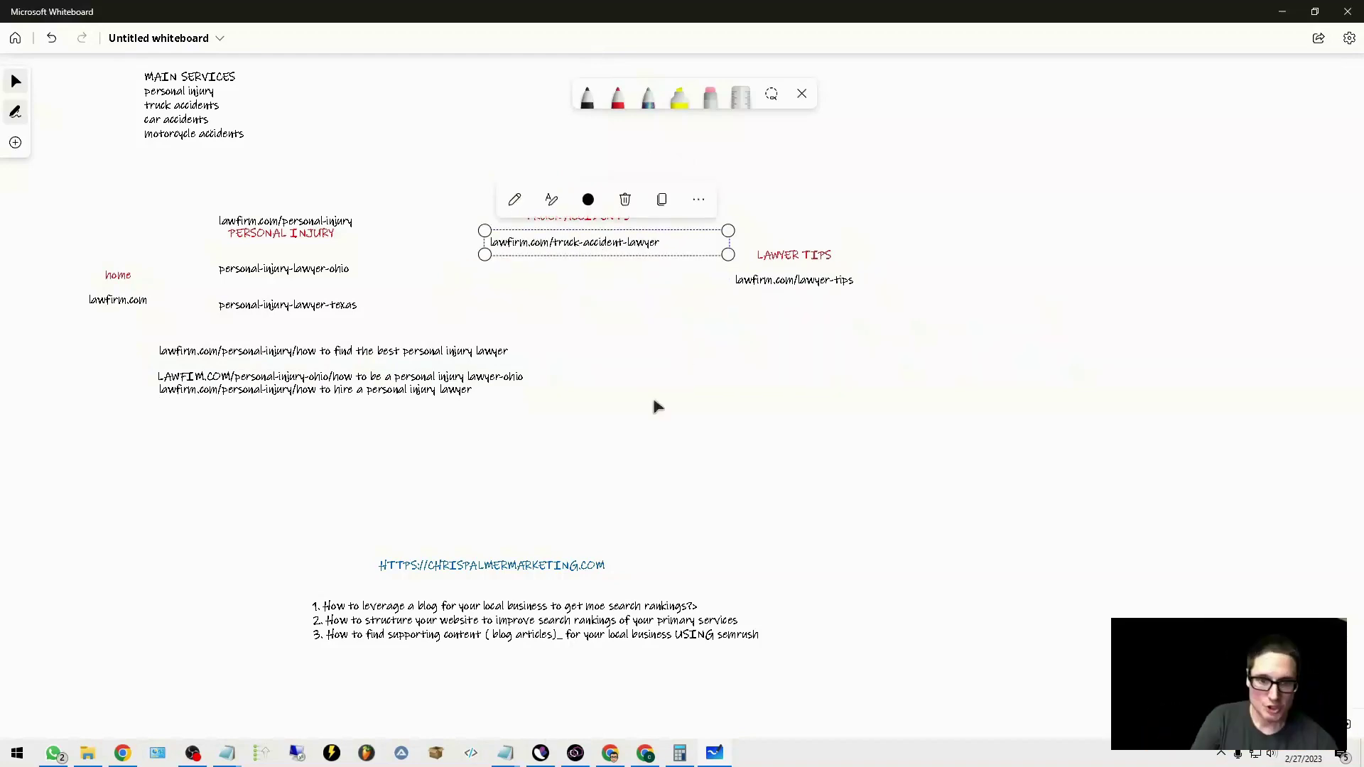
pyautogui.click(655, 405)
pyautogui.click(569, 257)
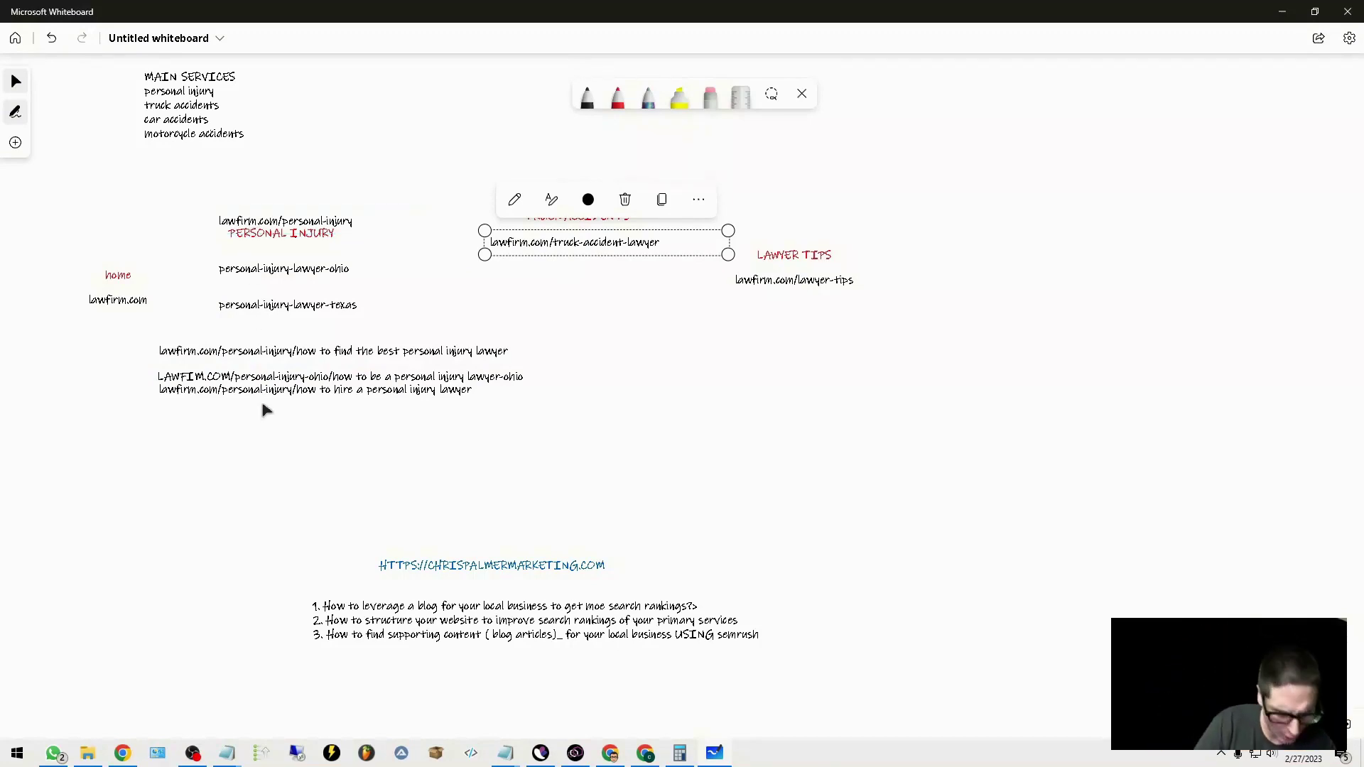
pyautogui.click(645, 386)
# Step: Draw a red double-headed arrow between Personal Injury and Truck Accidents, and red dashes beside car accidents and motorcycle accidents
pyautogui.click(618, 96)
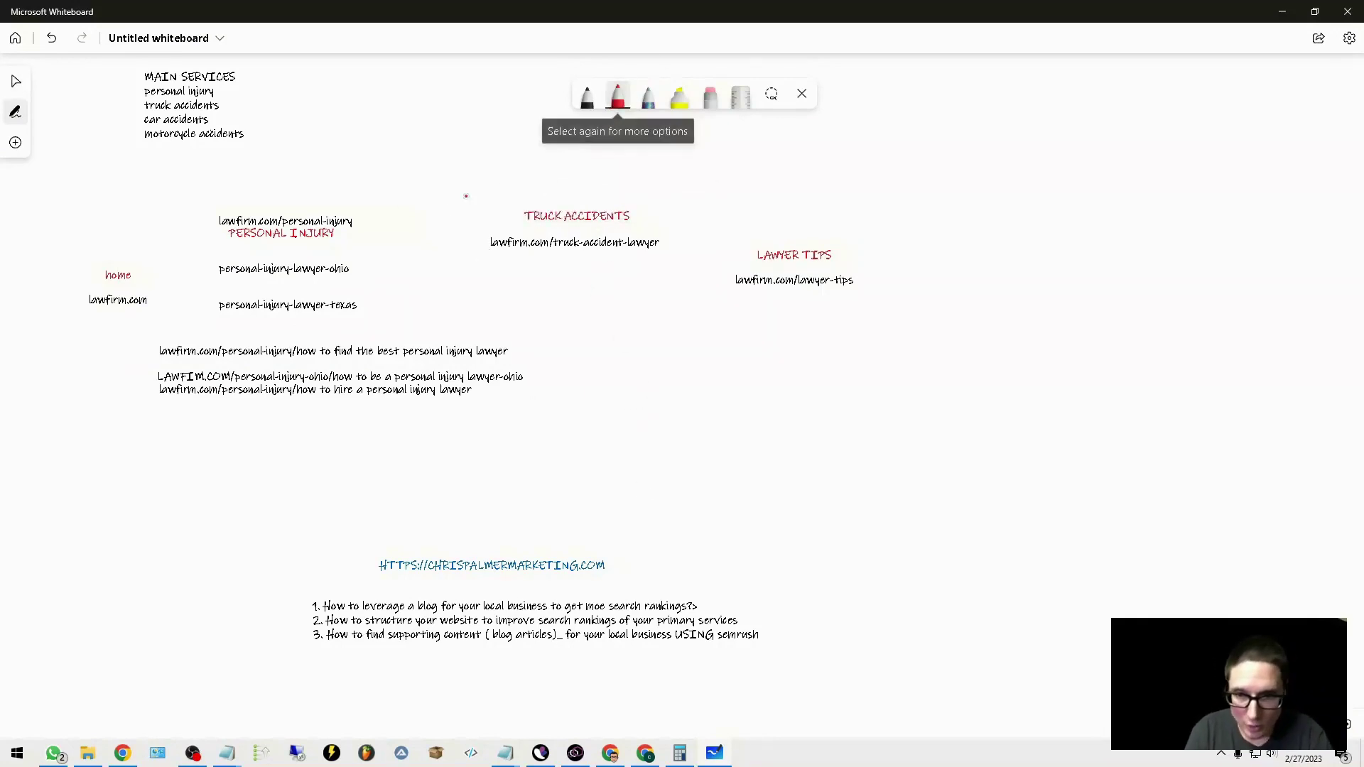
pyautogui.moveTo(342, 231); pyautogui.dragTo(473, 244)
pyautogui.moveTo(377, 208)
pyautogui.mouseDown()
pyautogui.moveTo(338, 257)
pyautogui.moveTo(367, 258)
pyautogui.mouseUp()
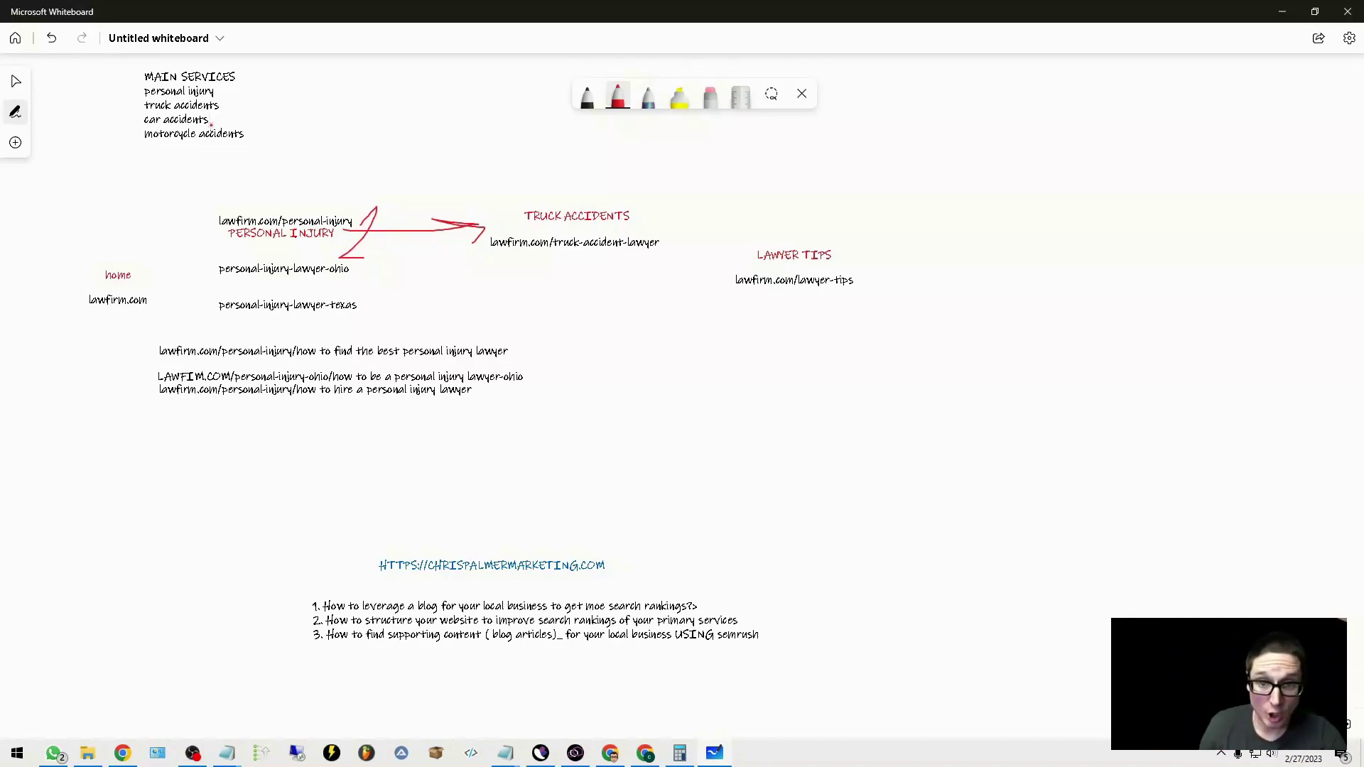
pyautogui.moveTo(212, 122); pyautogui.dragTo(273, 140)
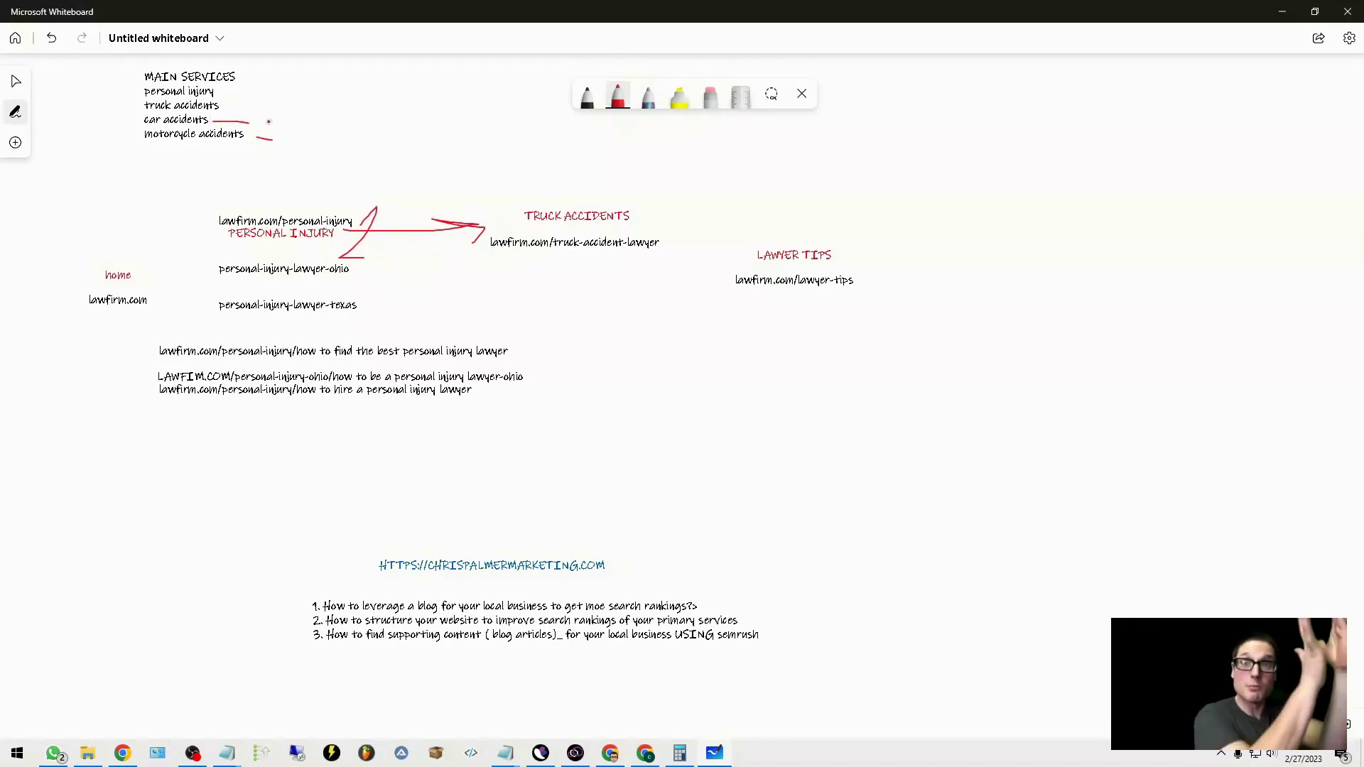